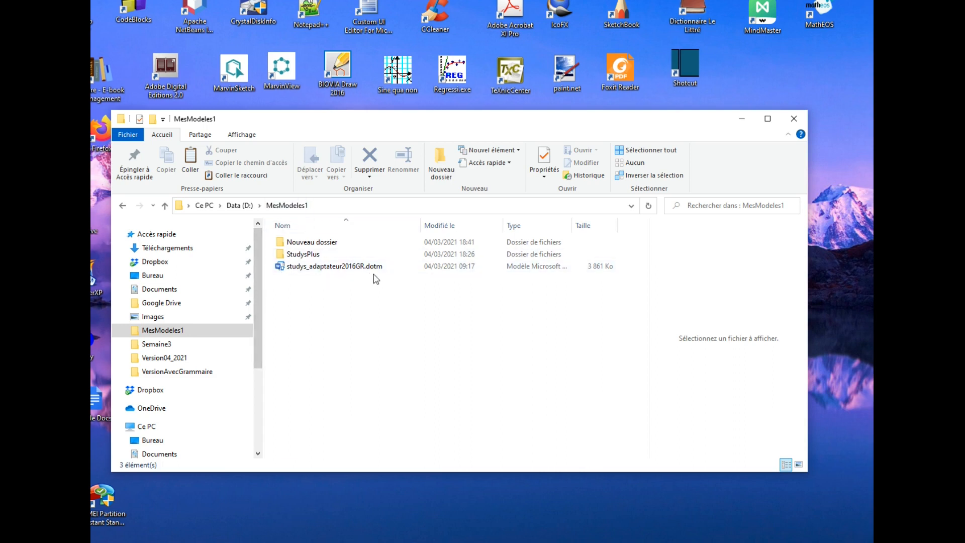
Step: Check the StudysPlus subfolder and the studys_adaptateur2016GR.dotm template in the MesModeles1 folder, and minimize the folder window
mouse_move(373, 272)
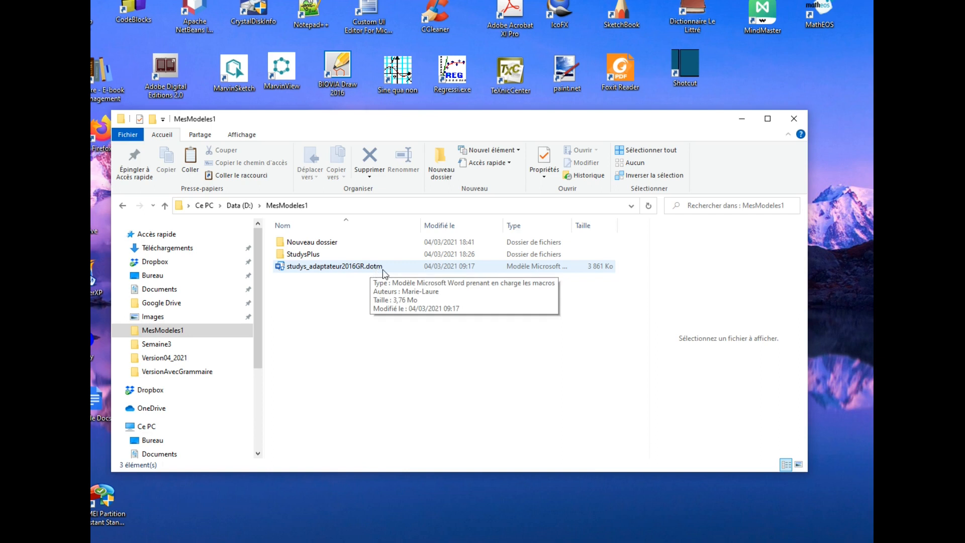
left_click(317, 257)
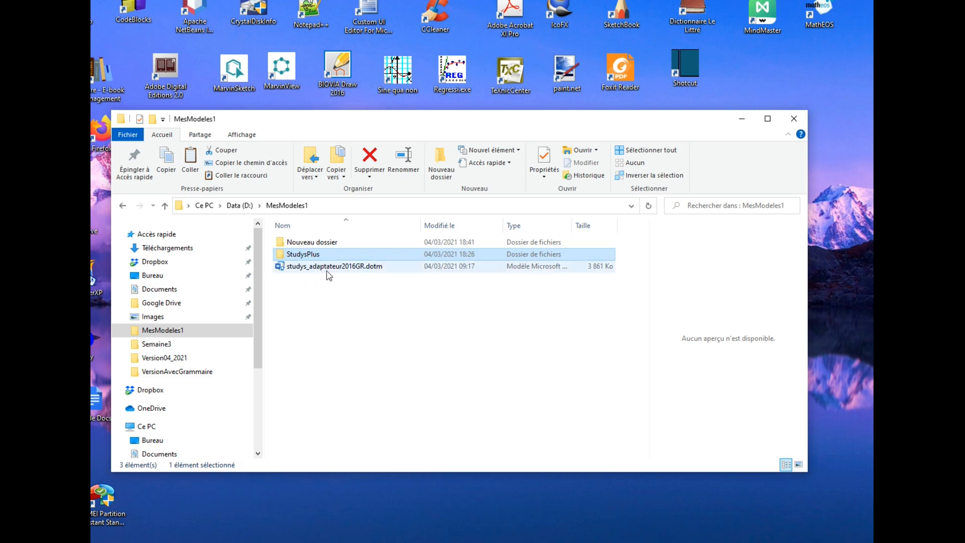
mouse_move(347, 270)
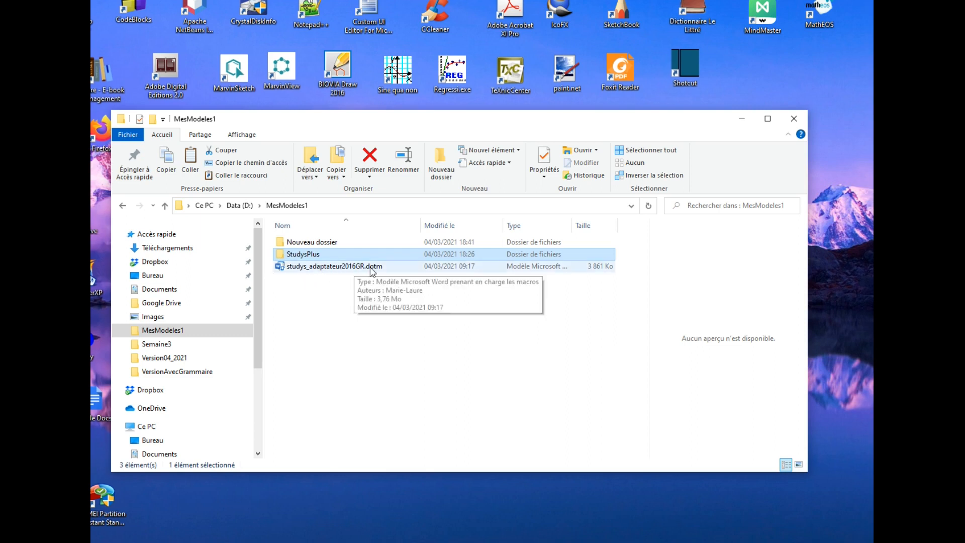
left_click(329, 325)
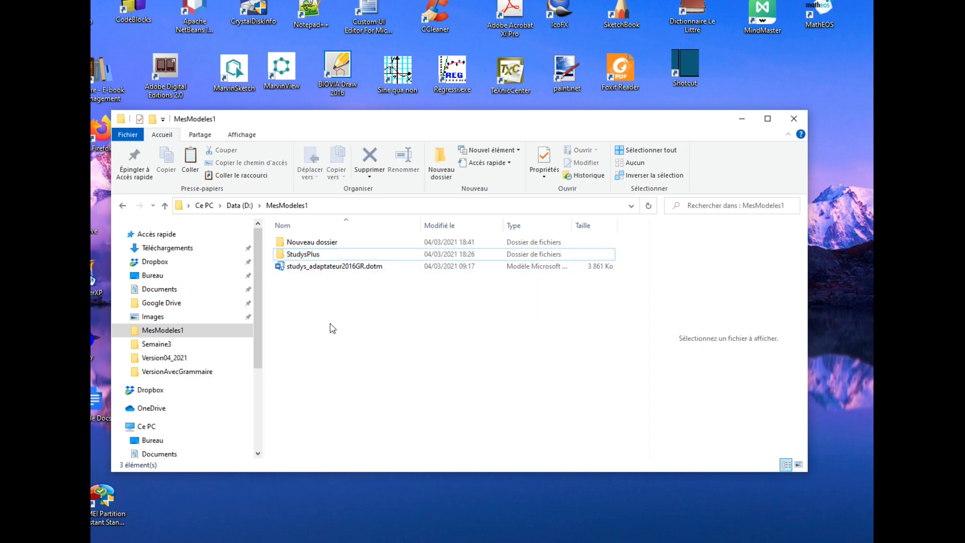
left_click(741, 120)
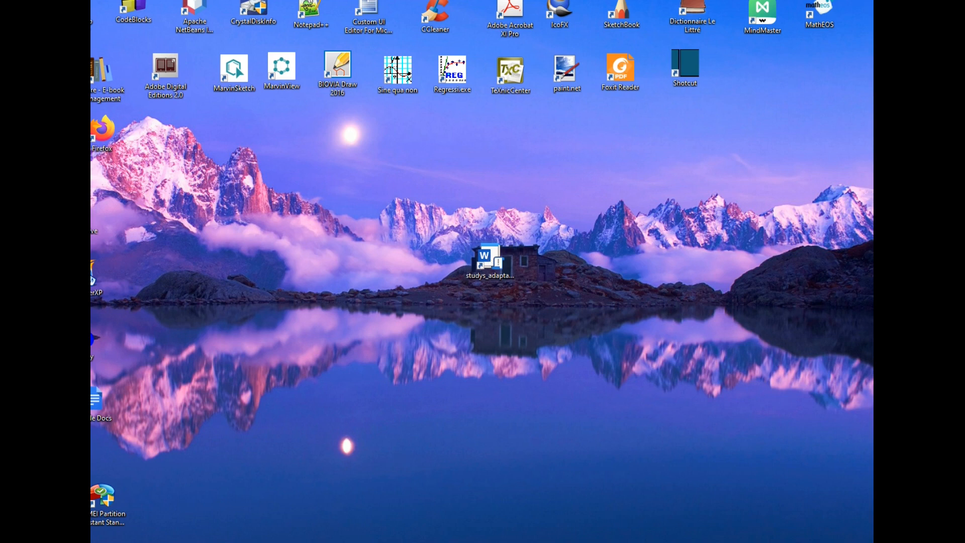
Step: Restore the MesModeles1 folder window and move it below the studys_adaptateur shortcut on the desktop
mouse_move(274, 542)
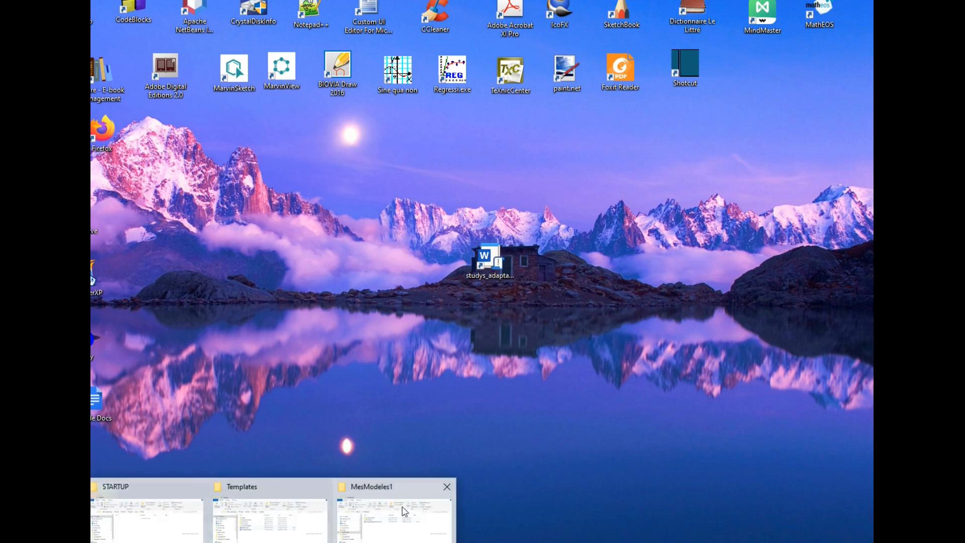
left_click(397, 492)
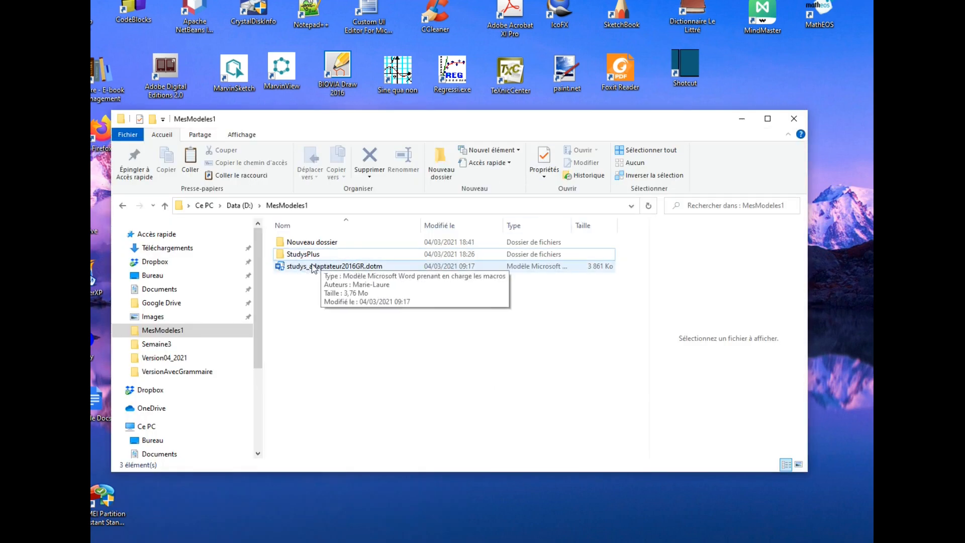
left_click_drag(578, 127, 596, 304)
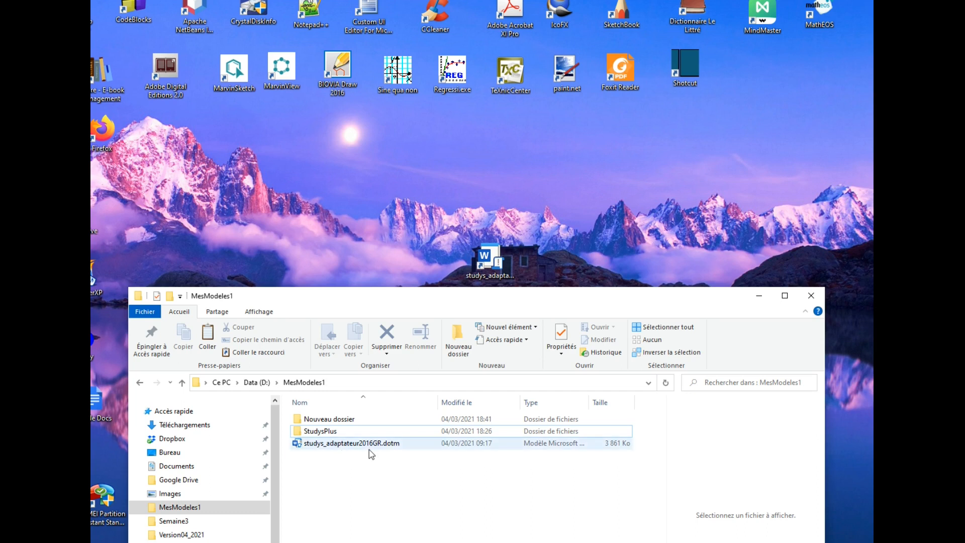
Step: Switch to Word by opening a new document from the studys_adaptateur desktop shortcut, and enable its macro content
double_click(498, 260)
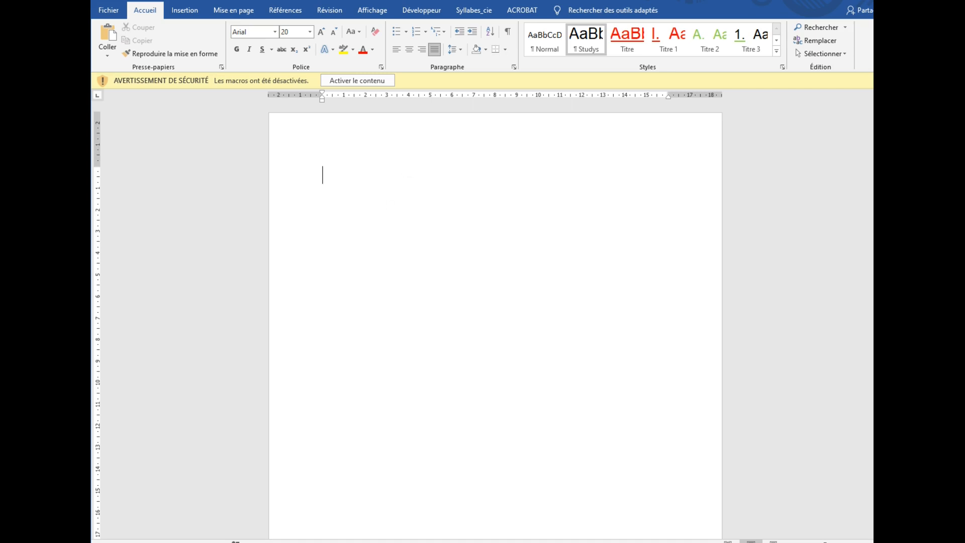
left_click(369, 85)
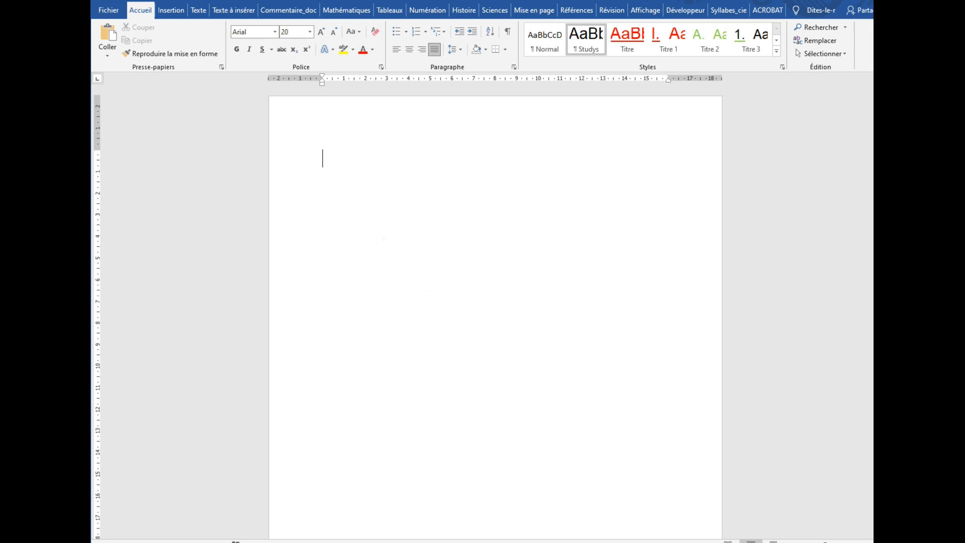
Step: Examine the attached document template and the path of the unloaded AddInsGrammaire.dotm among Word's global templates and add-ins, leaving without changes
left_click(105, 12)
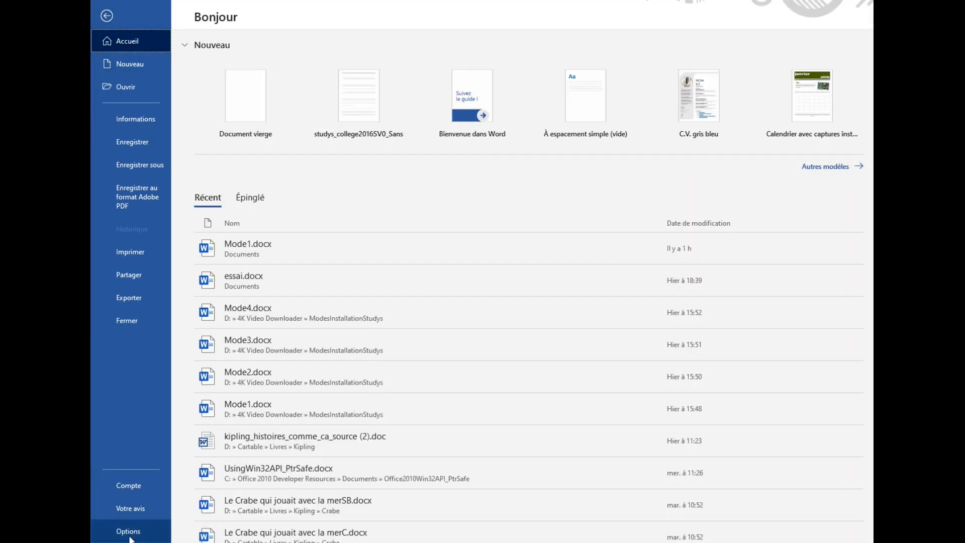
left_click(126, 532)
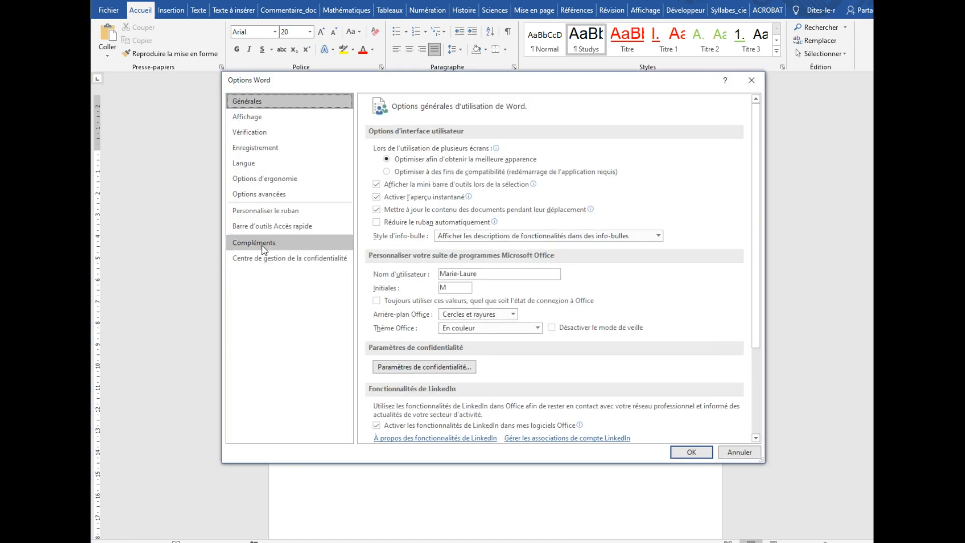
left_click(264, 247)
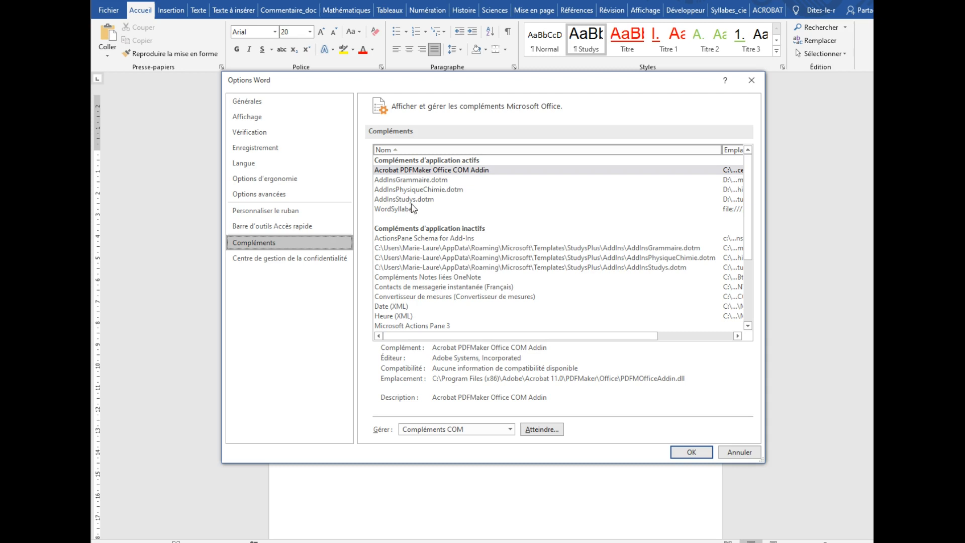
left_click(510, 430)
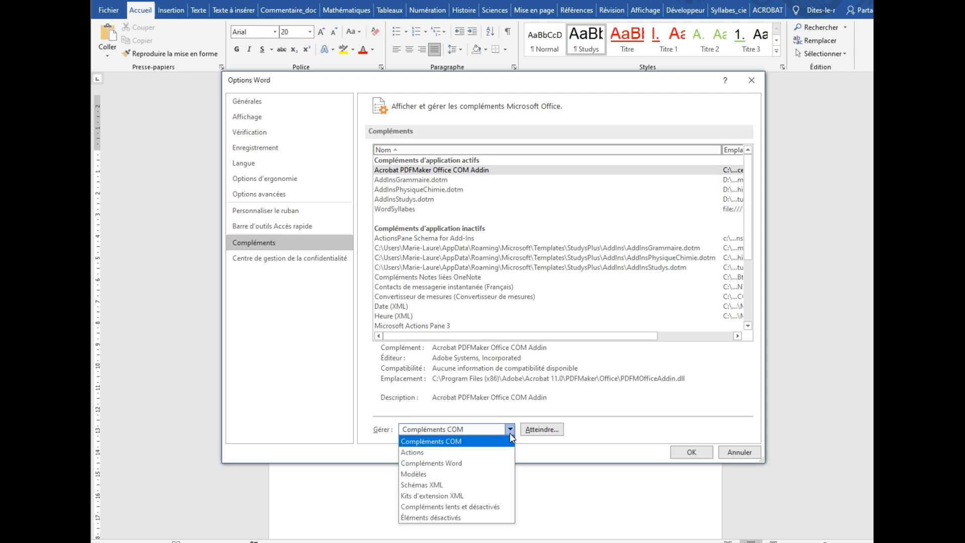
left_click(422, 477)
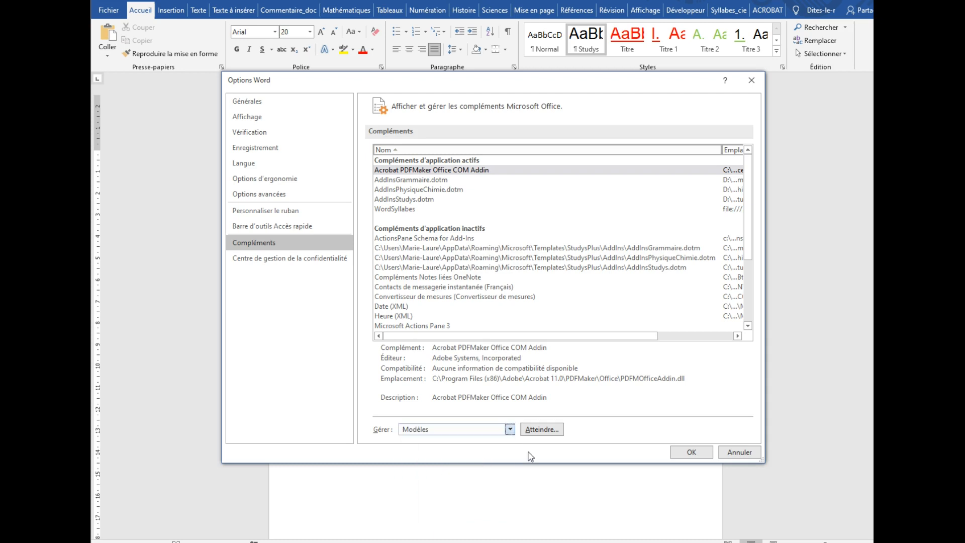
left_click(542, 429)
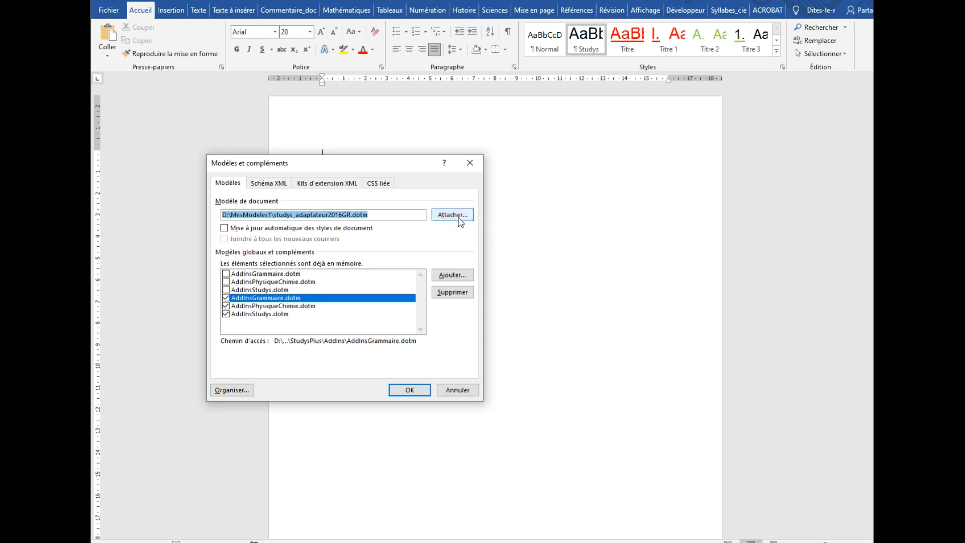
left_click(460, 221)
left_click(249, 275)
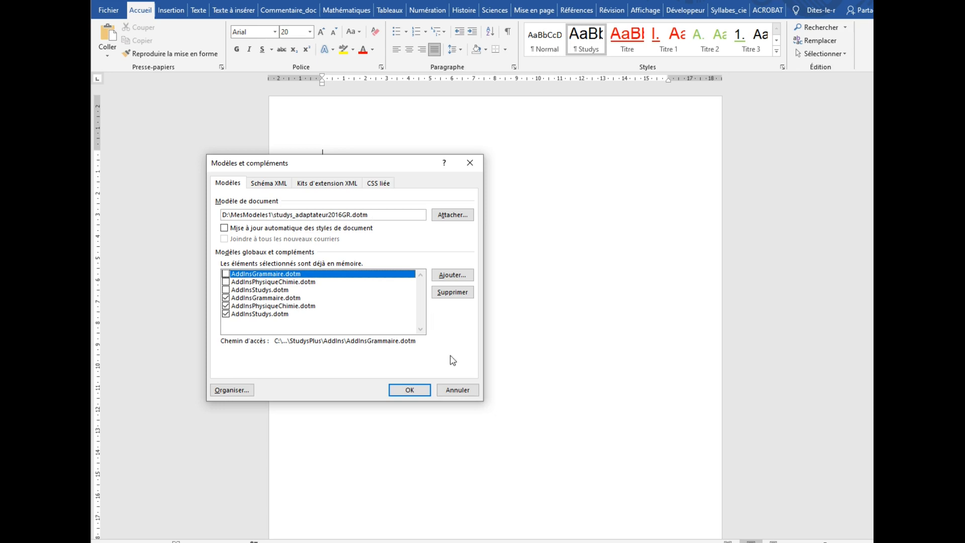
left_click(459, 391)
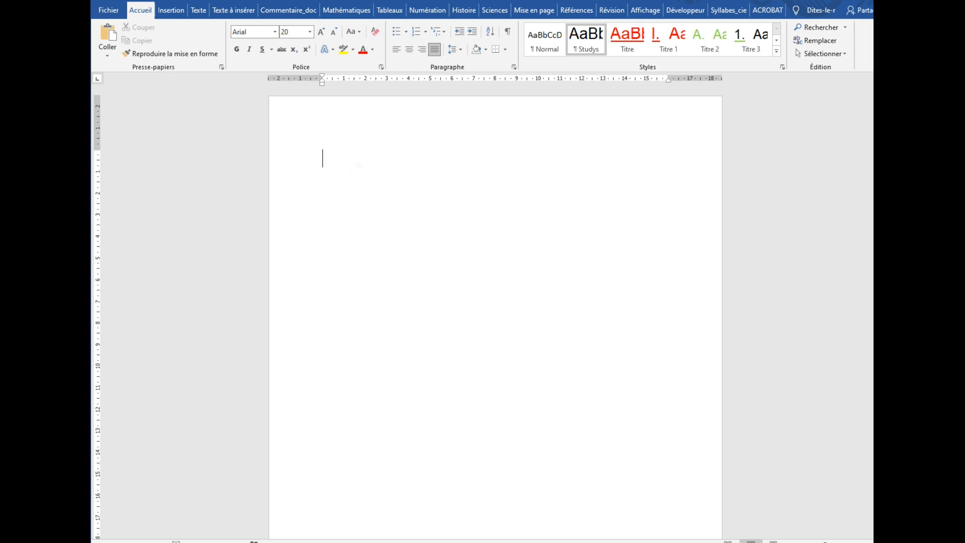
Step: Display the trusted locations settings (Emplacements approuvés) in Word's Trust Center
left_click(106, 11)
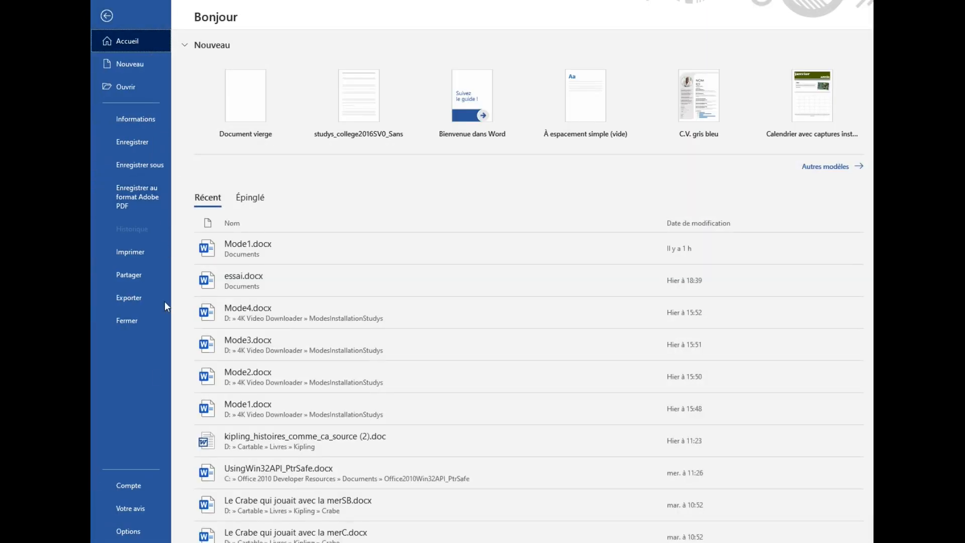
left_click(135, 529)
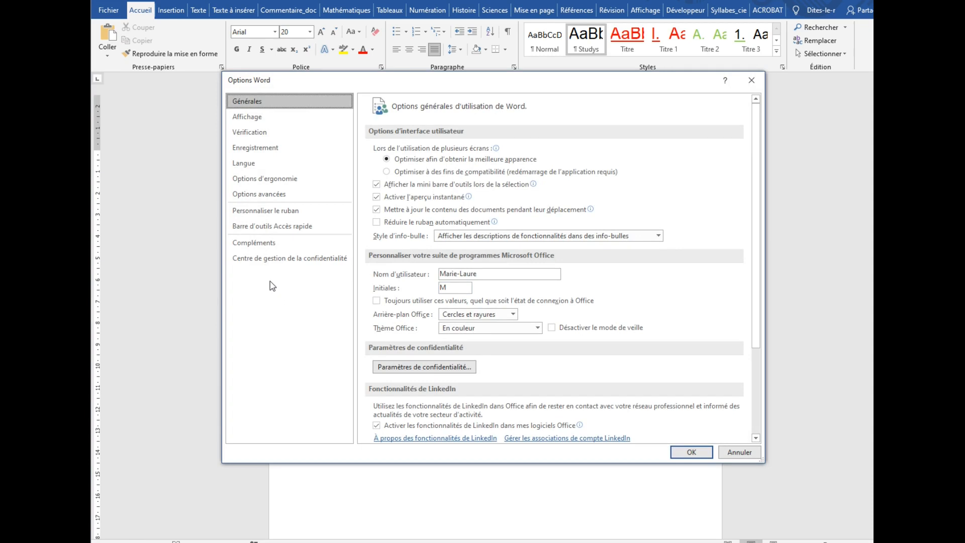
left_click(272, 263)
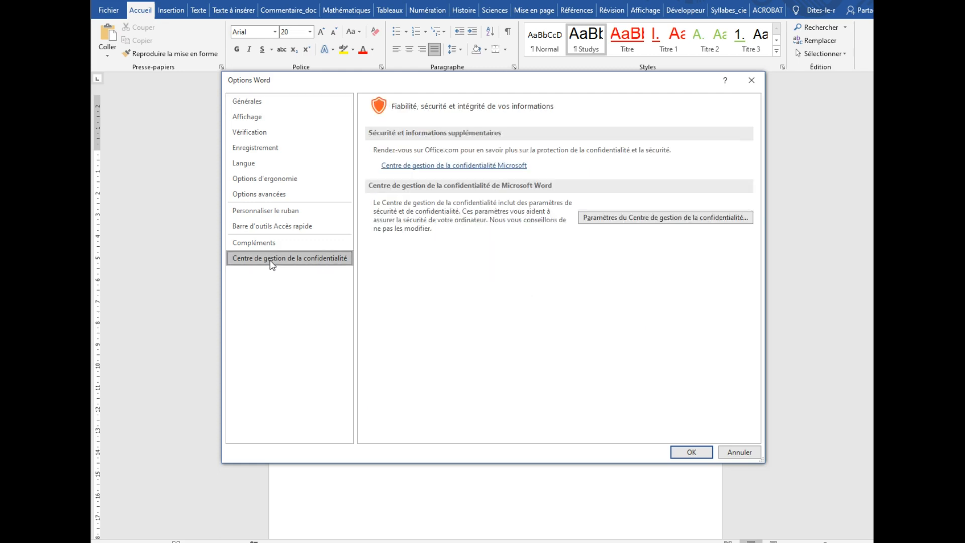
left_click(618, 221)
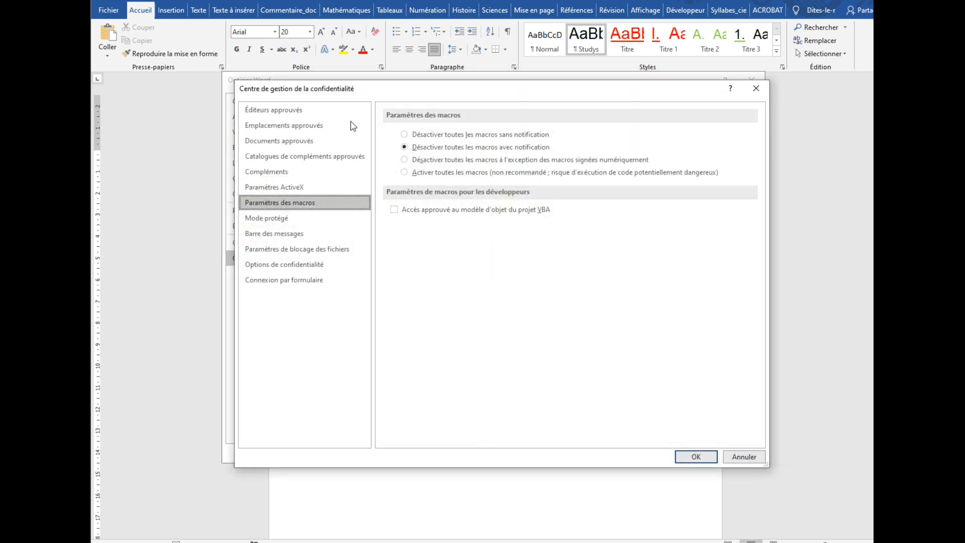
left_click(269, 128)
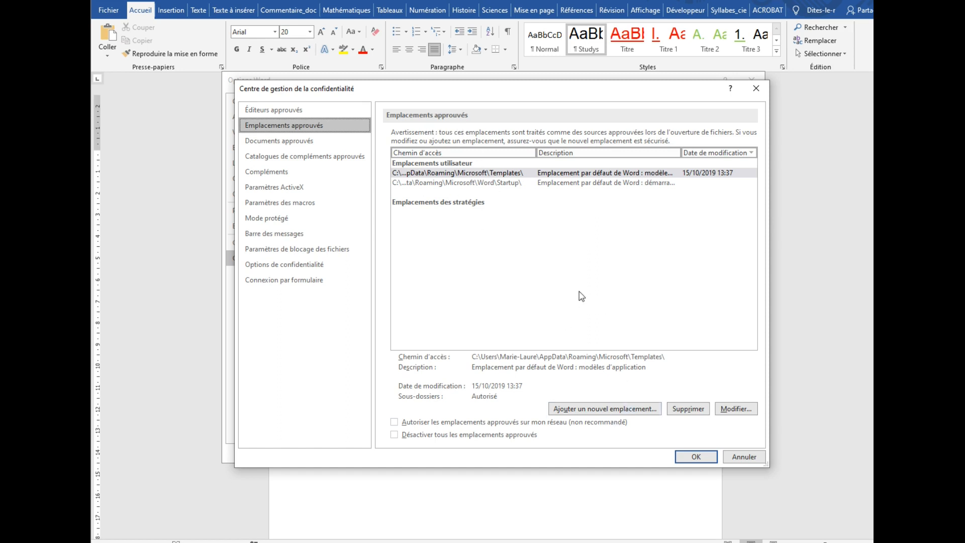
Step: Add the MesModeles1 folder on drive D: as a new trusted location
left_click(625, 416)
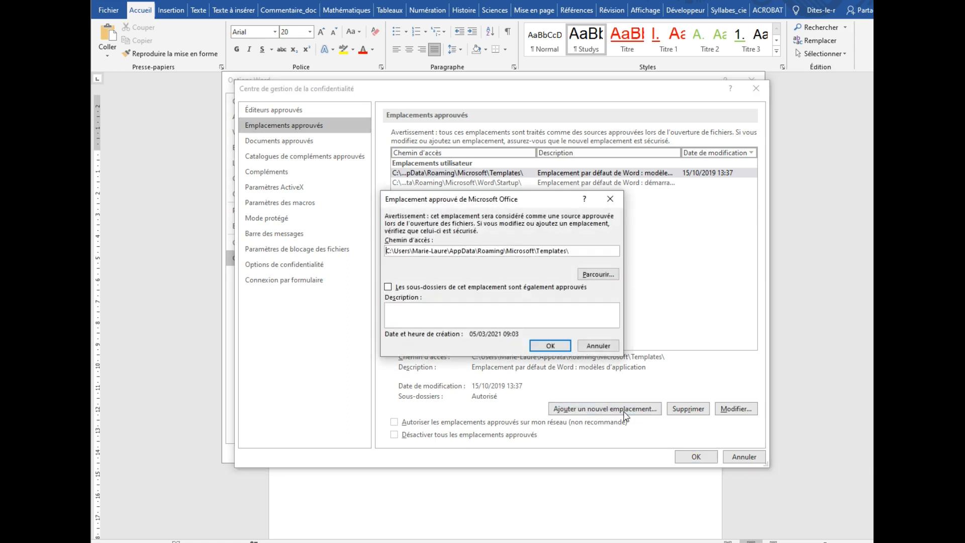
left_click(597, 274)
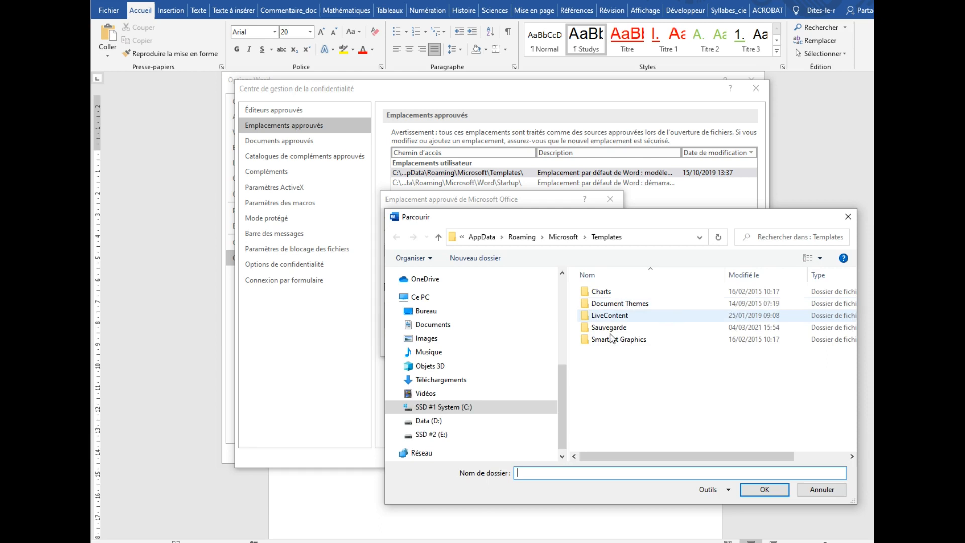
left_click(437, 422)
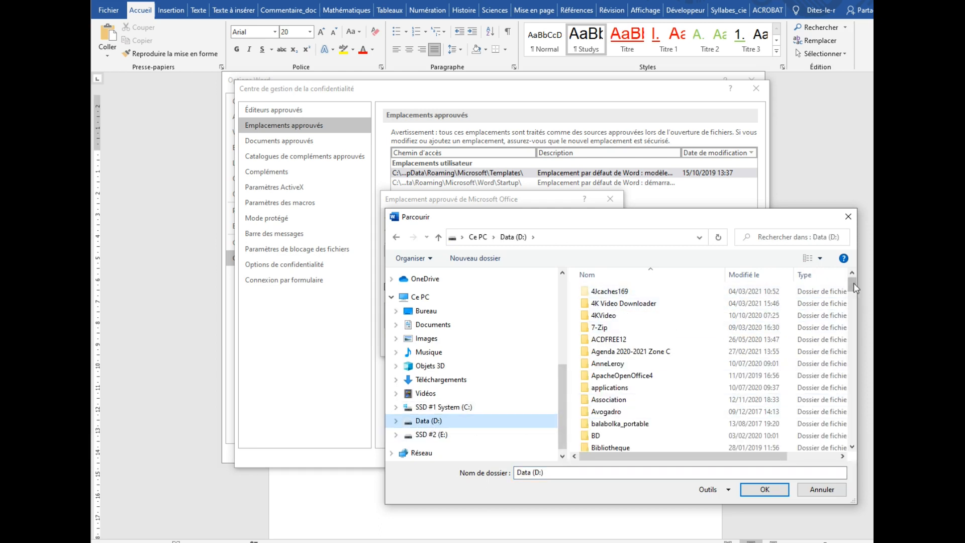
left_click_drag(853, 294, 853, 374)
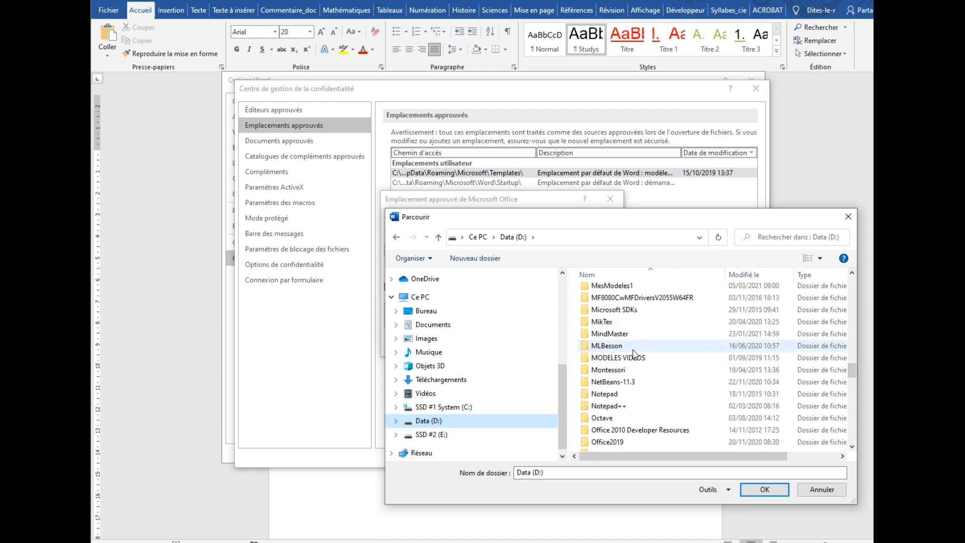
scroll(647, 373, "up", 1)
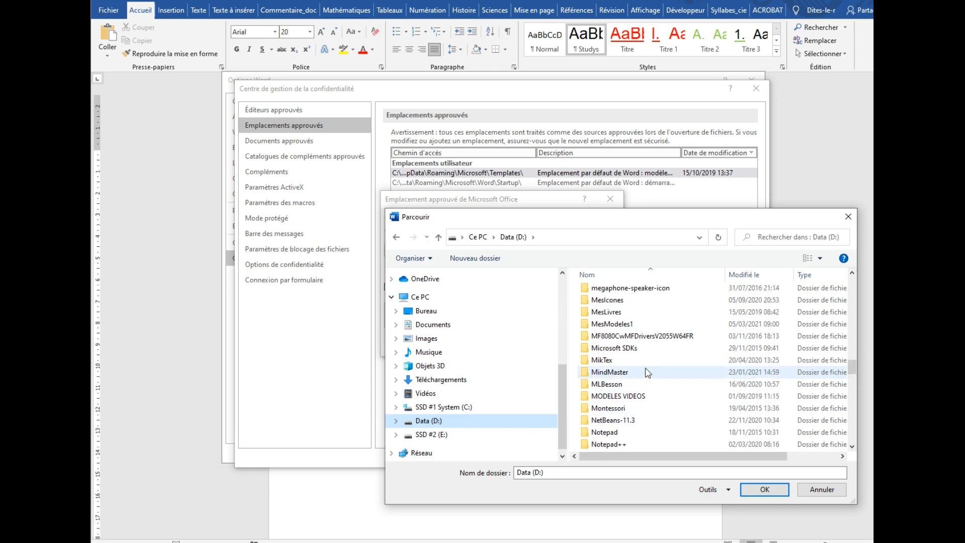
left_click(611, 325)
left_click(760, 490)
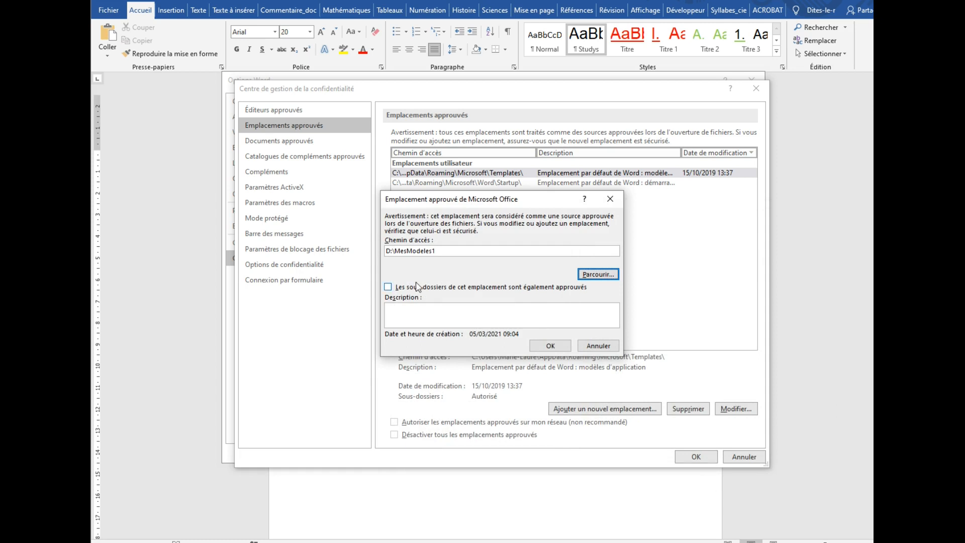
left_click(551, 345)
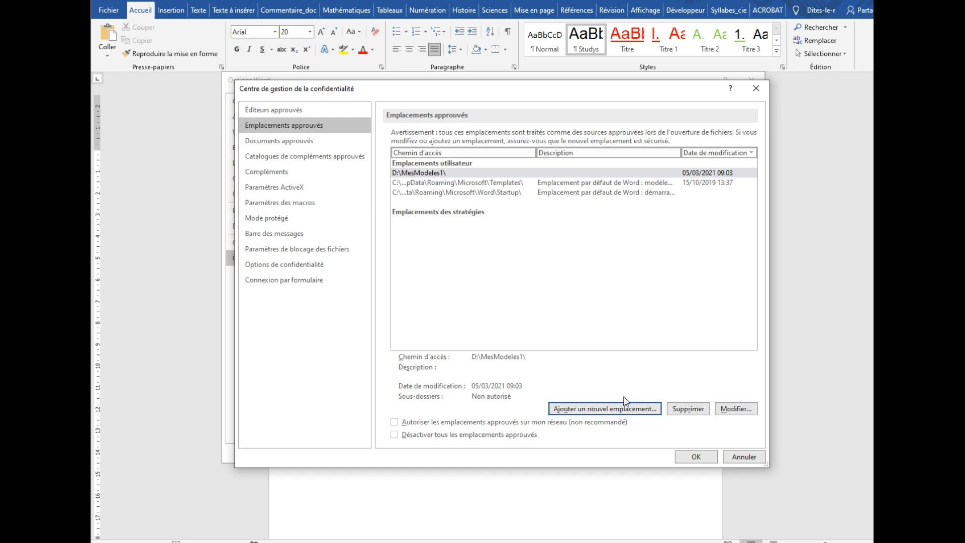
Step: Set the D:\MesModeles1\ trusted location to include its subfolders, save the Trust Center settings and close the Word options
left_click(736, 408)
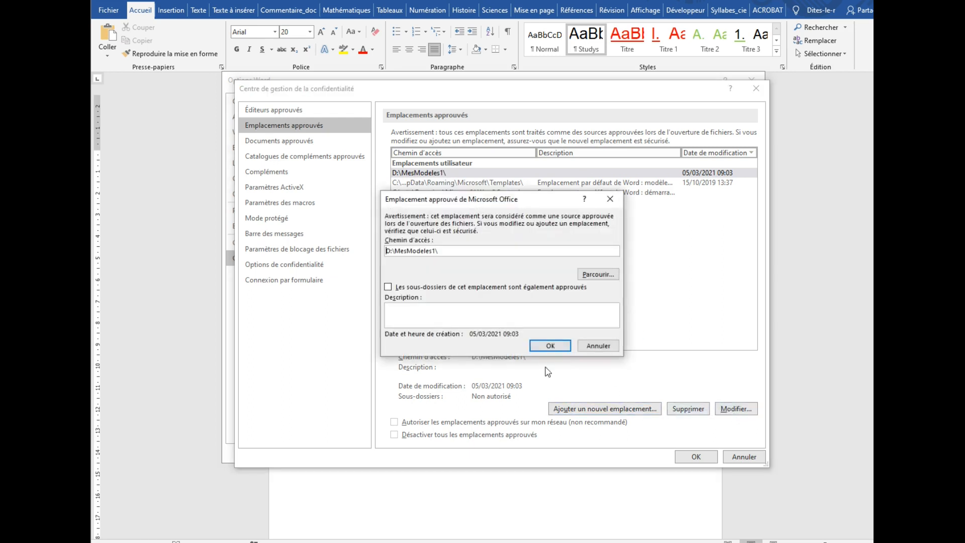
left_click(388, 287)
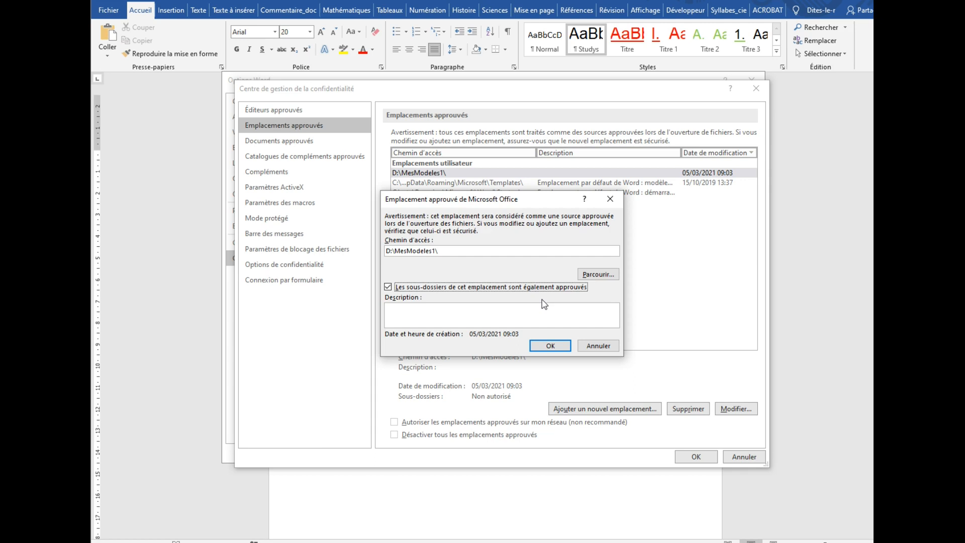
left_click(563, 351)
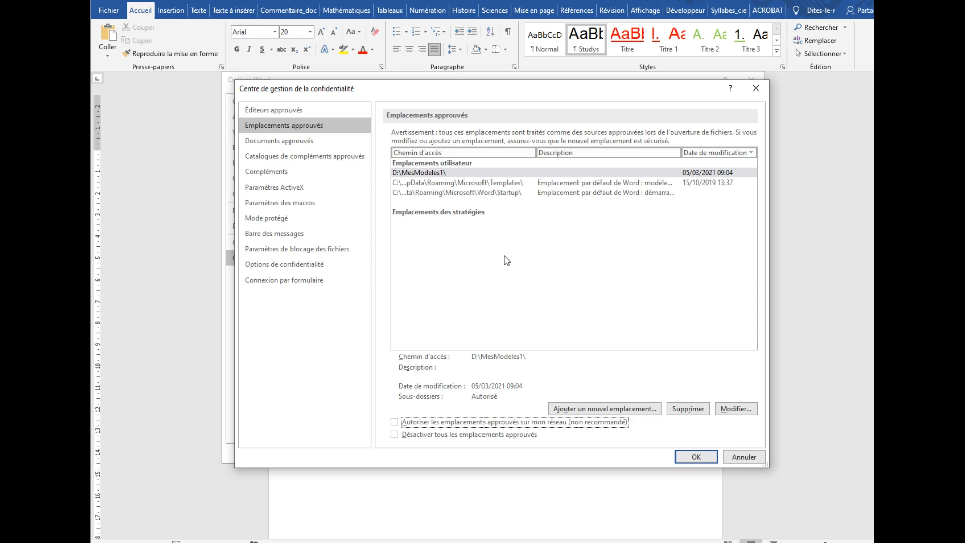
left_click(705, 455)
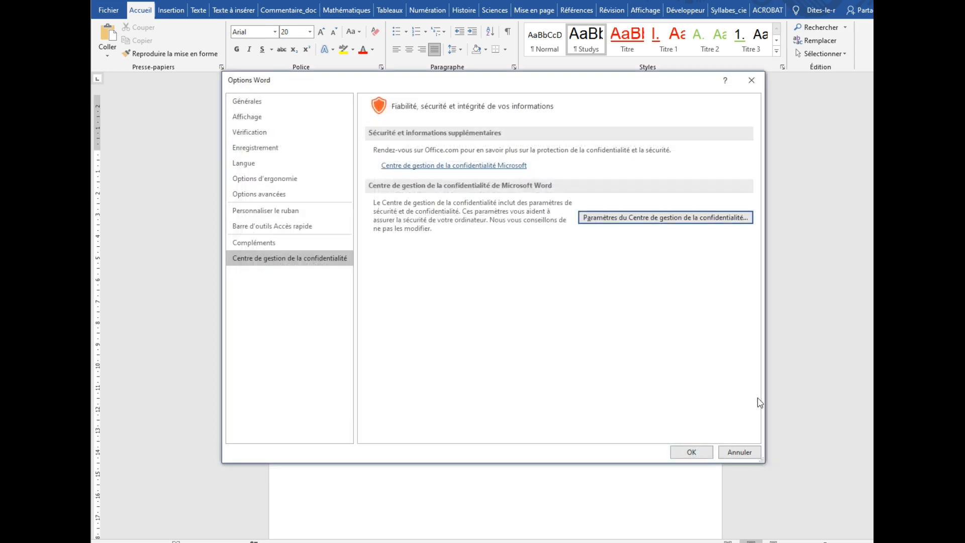
left_click(752, 80)
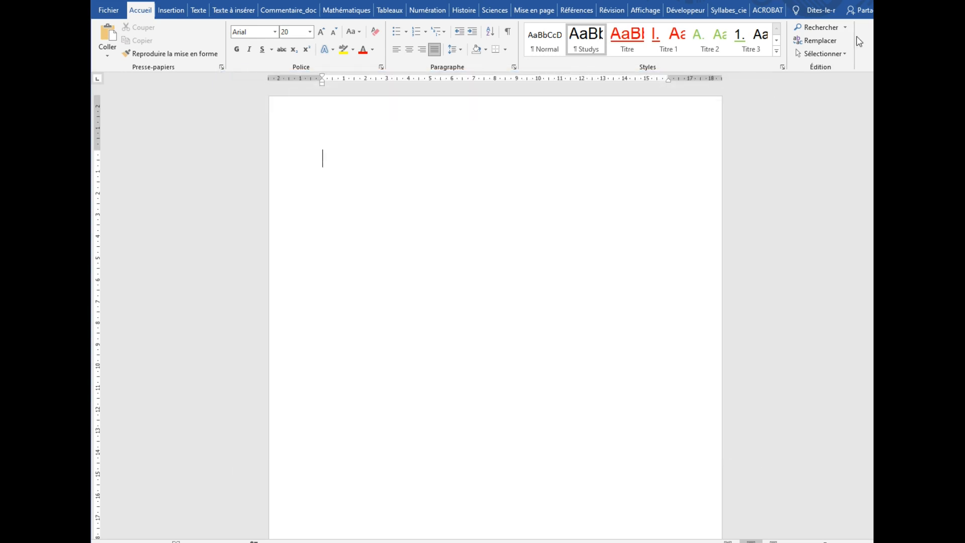
Step: Close the Word document without saving and start a new one from the studys_adaptateur template shortcut on the desktop
key("alt+F4")
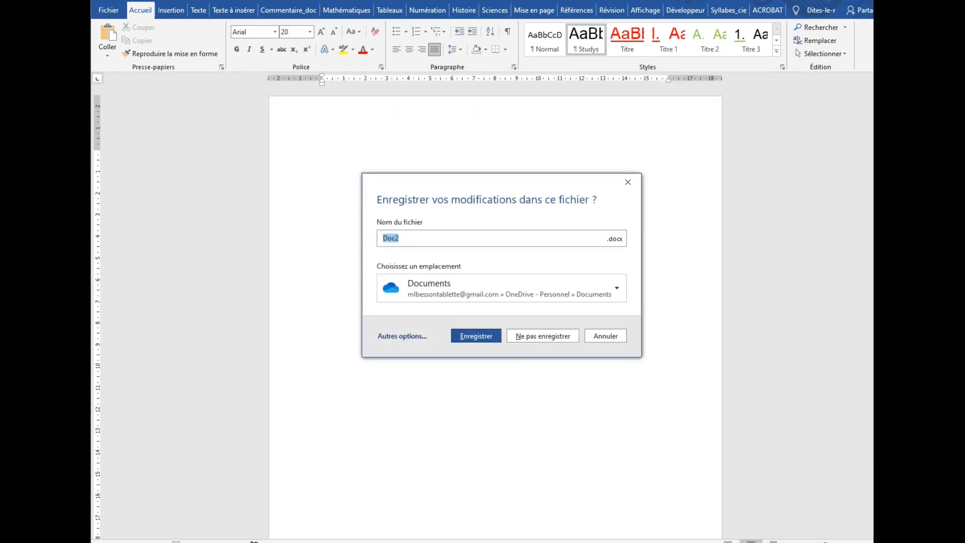
left_click(553, 336)
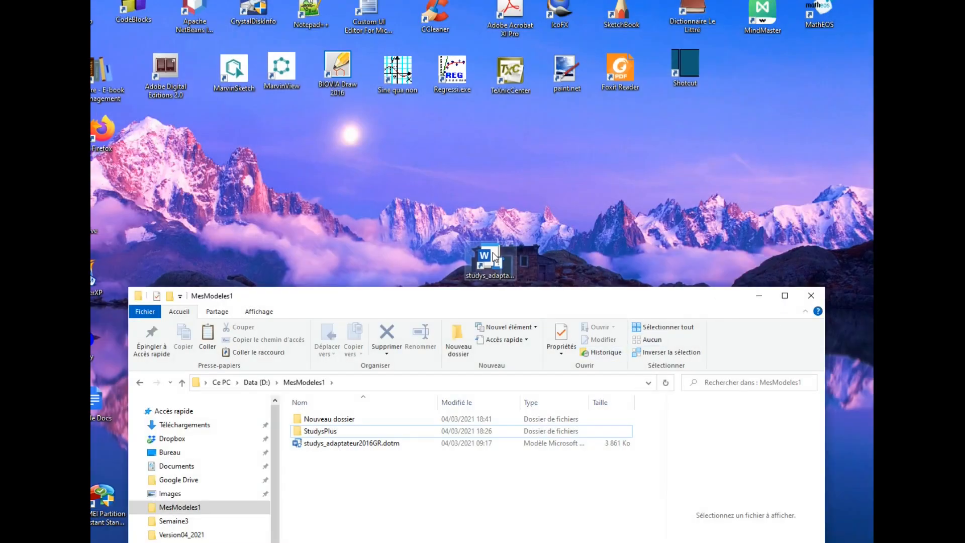
double_click(493, 254)
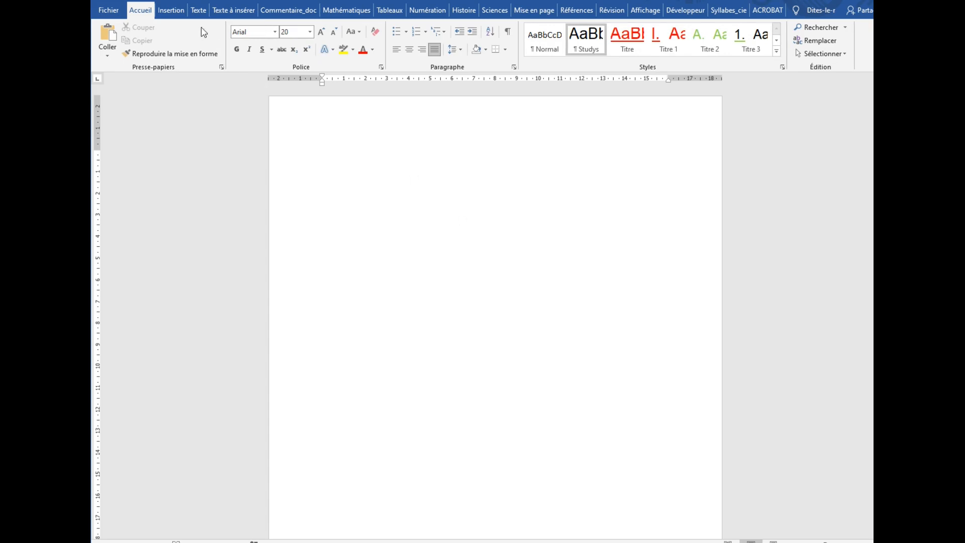
Step: Create another new document with the Studys Nouveau command and move its window fully into view
left_click(199, 11)
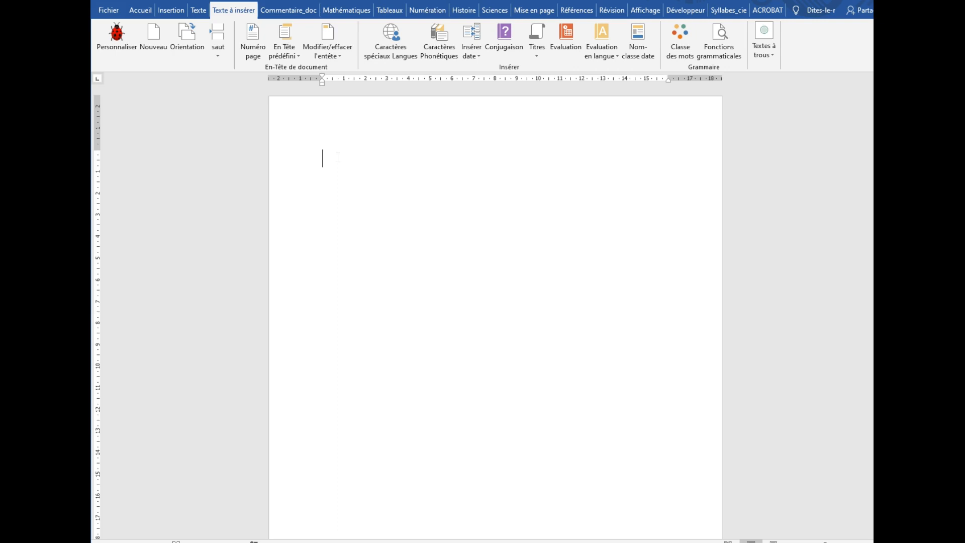
left_click(152, 35)
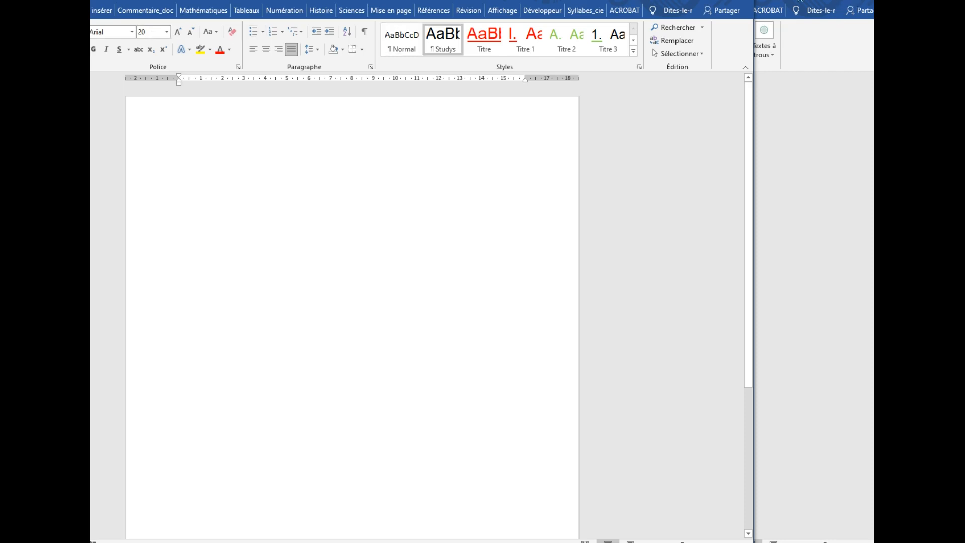
left_click_drag(523, 2, 650, 8)
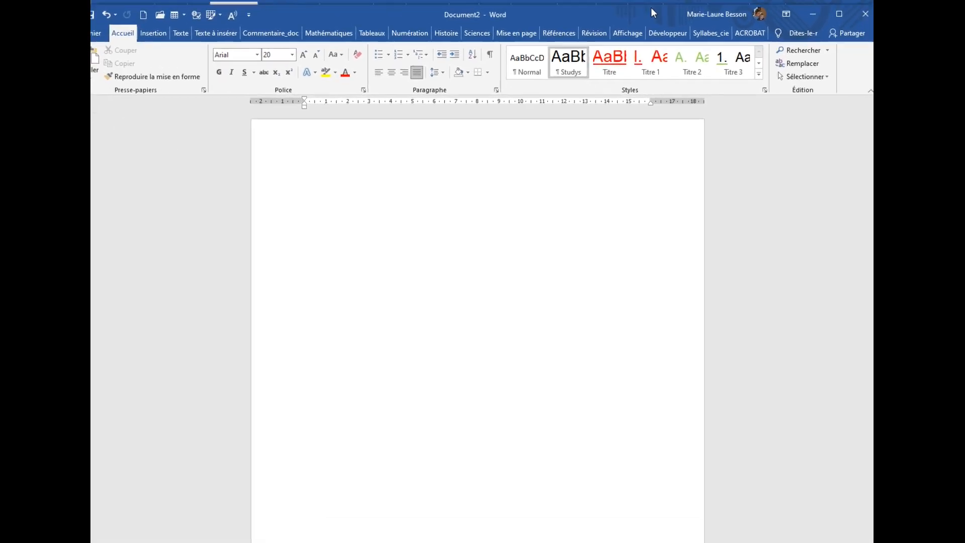
Step: Review the Studys text, text-insertion, mathematics and table tools available in the new document
left_click(181, 32)
left_click(215, 33)
left_click(300, 34)
left_click(332, 33)
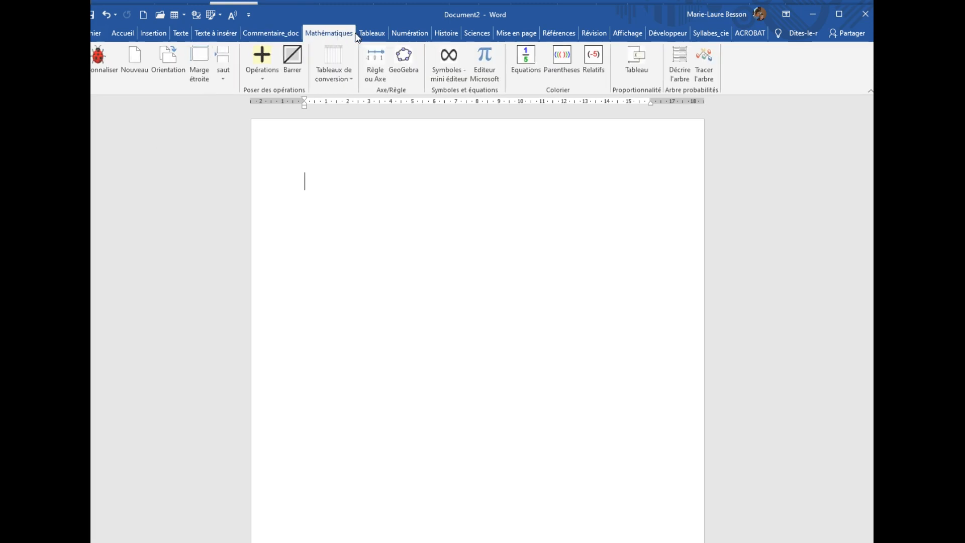
left_click(372, 33)
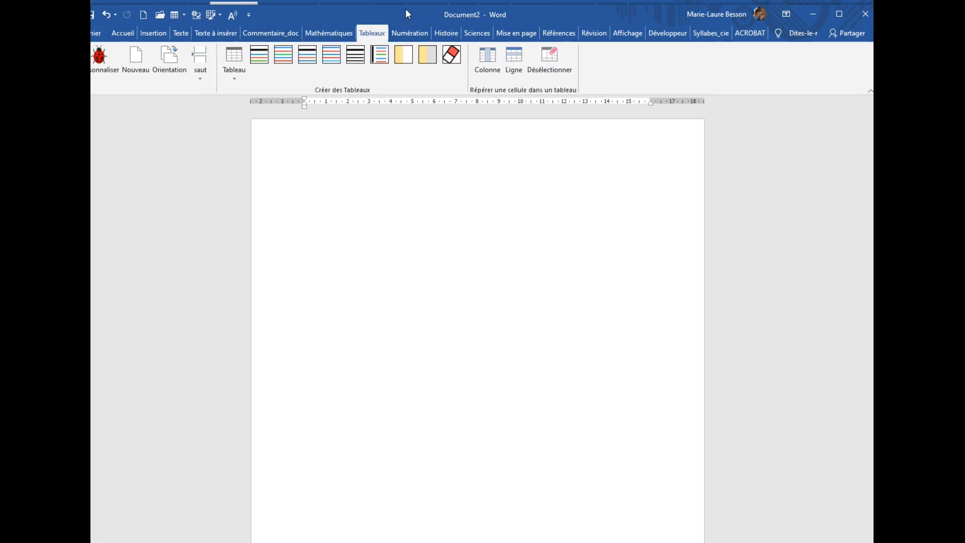
left_click_drag(405, 8, 427, 10)
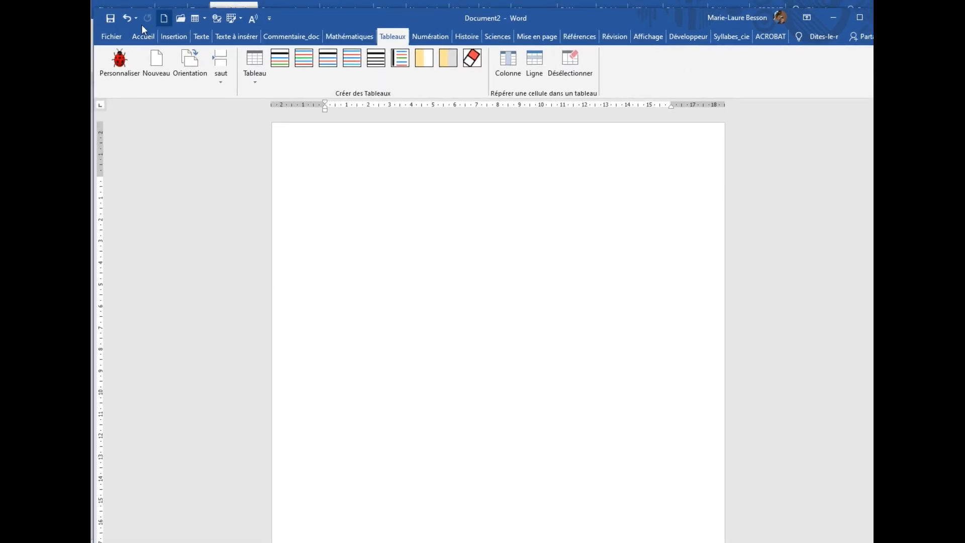
Step: Check the template attached to the new Studys document and its loaded global add-ins, leaving without changes
left_click(112, 37)
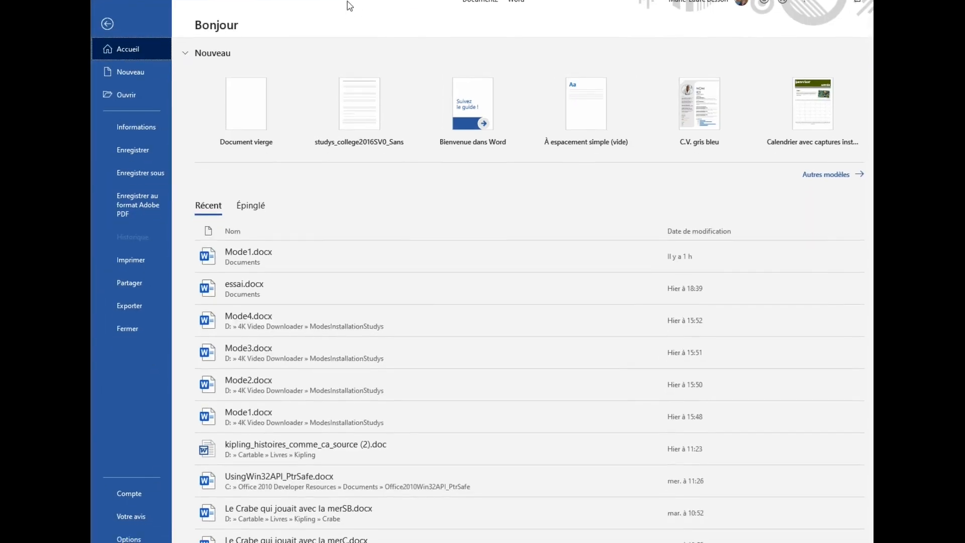
left_click(131, 529)
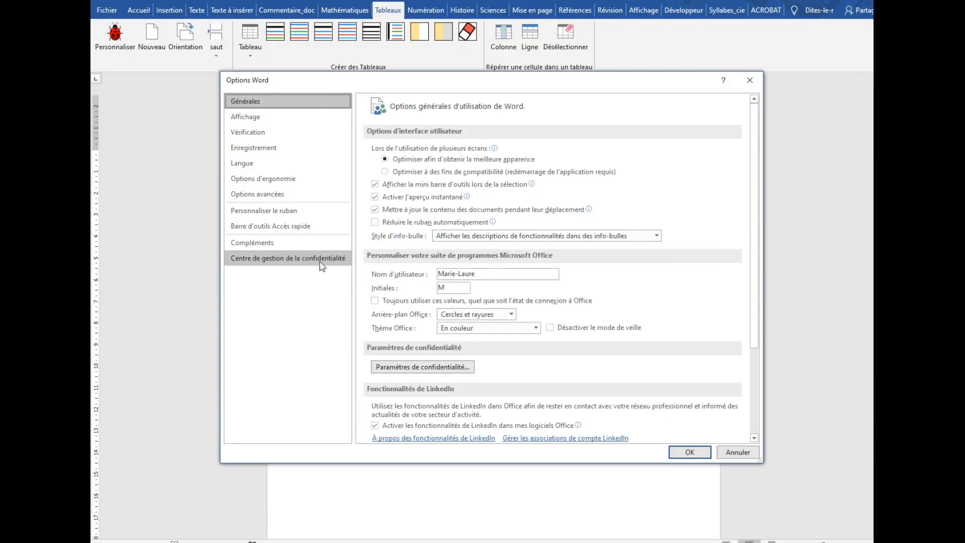
left_click(259, 243)
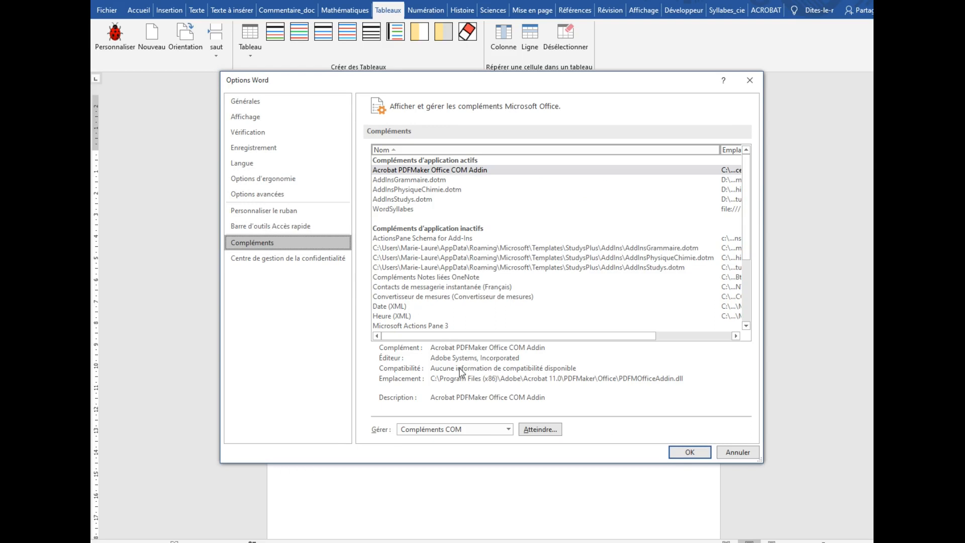
left_click(508, 428)
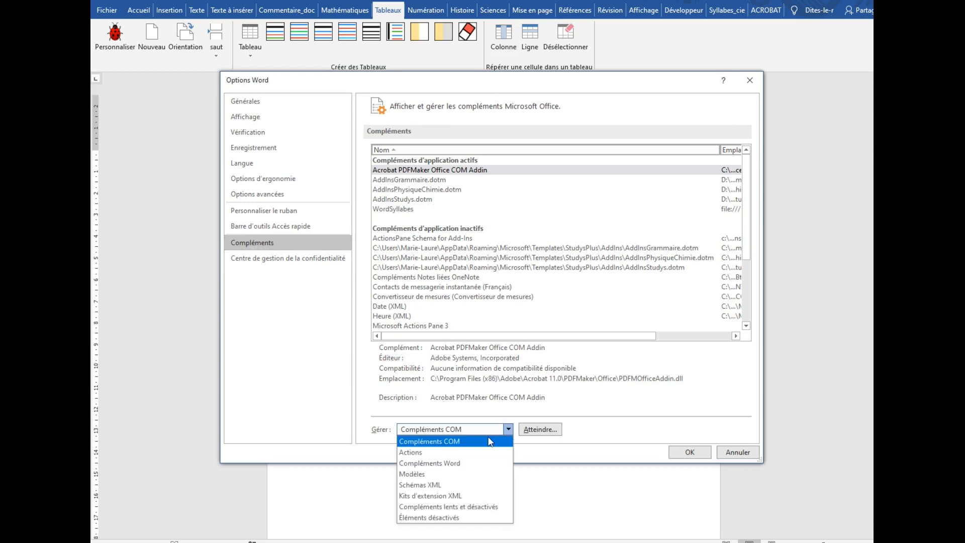
left_click(428, 475)
left_click(540, 429)
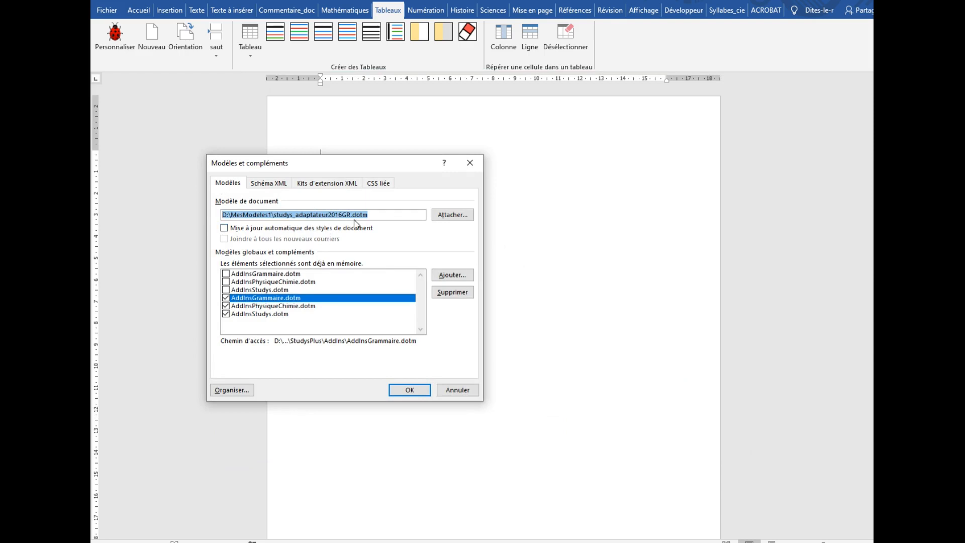
left_click(458, 389)
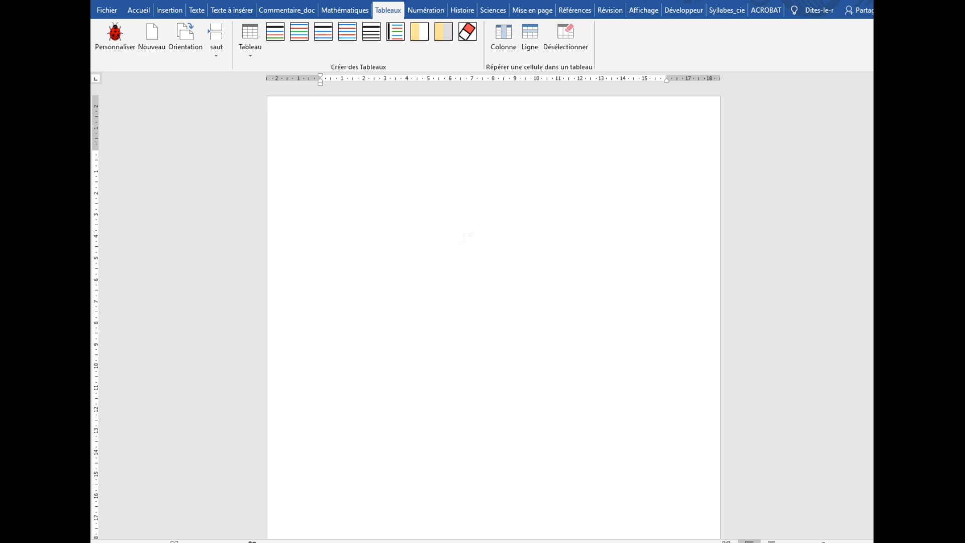
Step: Create a standard blank Word document (Document vierge)
left_click(105, 12)
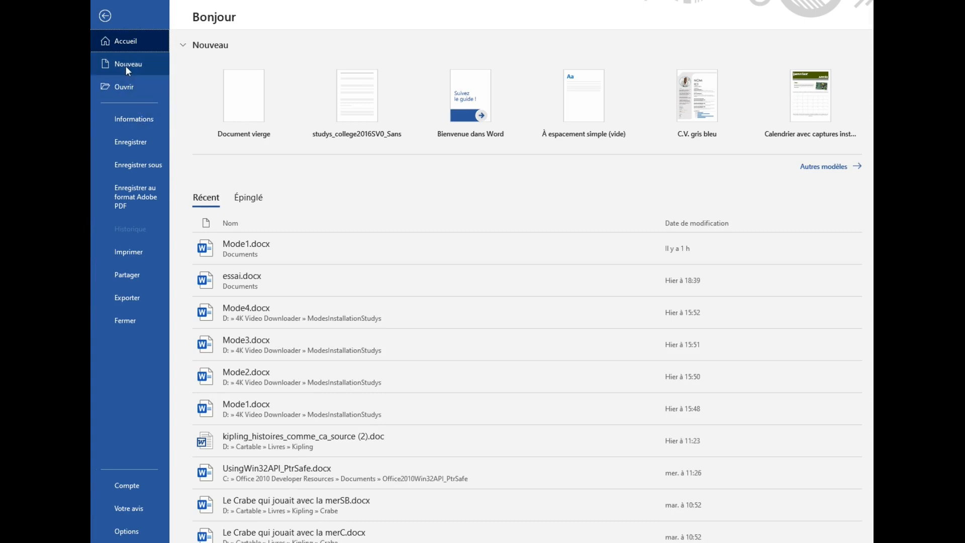
left_click(126, 66)
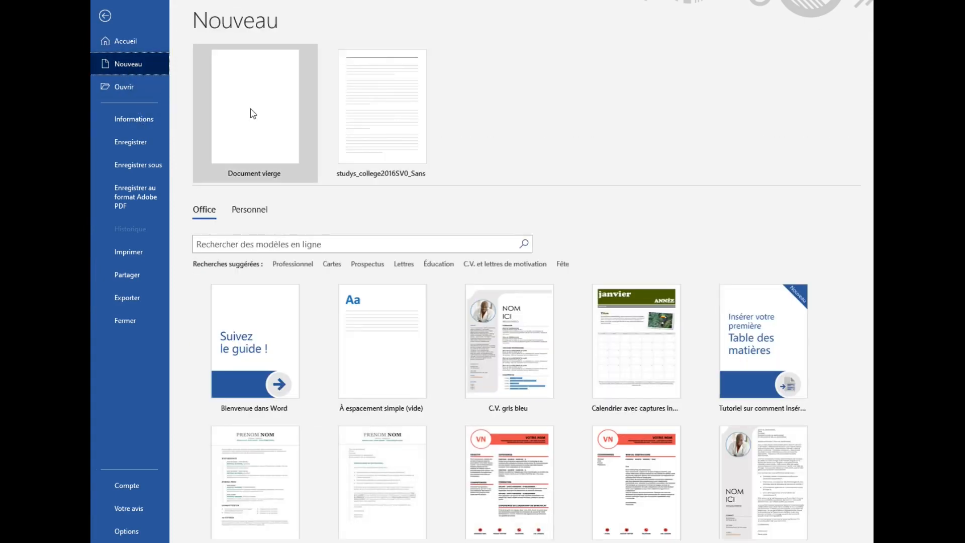
left_click(252, 112)
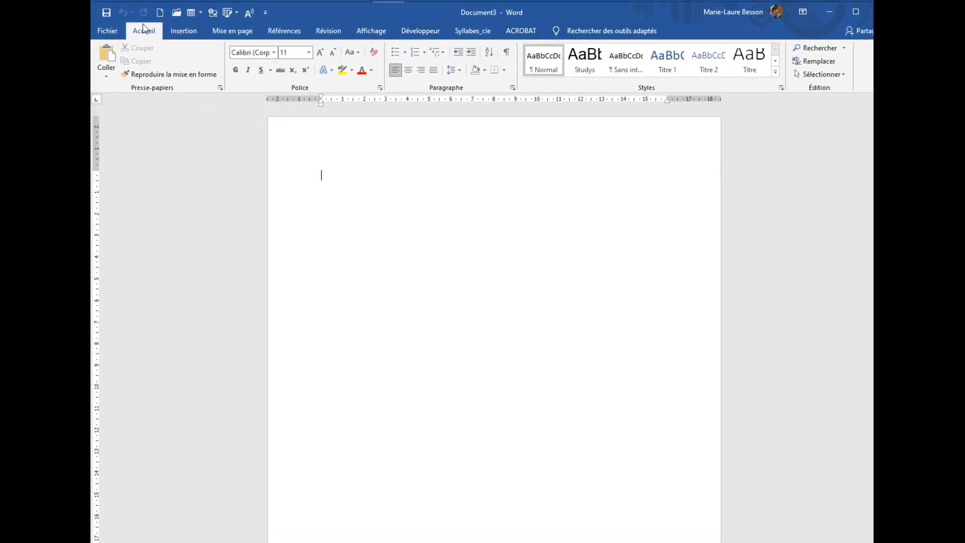
Step: Check which template is attached to the blank document in Modèles et compléments, leaving without changes
left_click(109, 33)
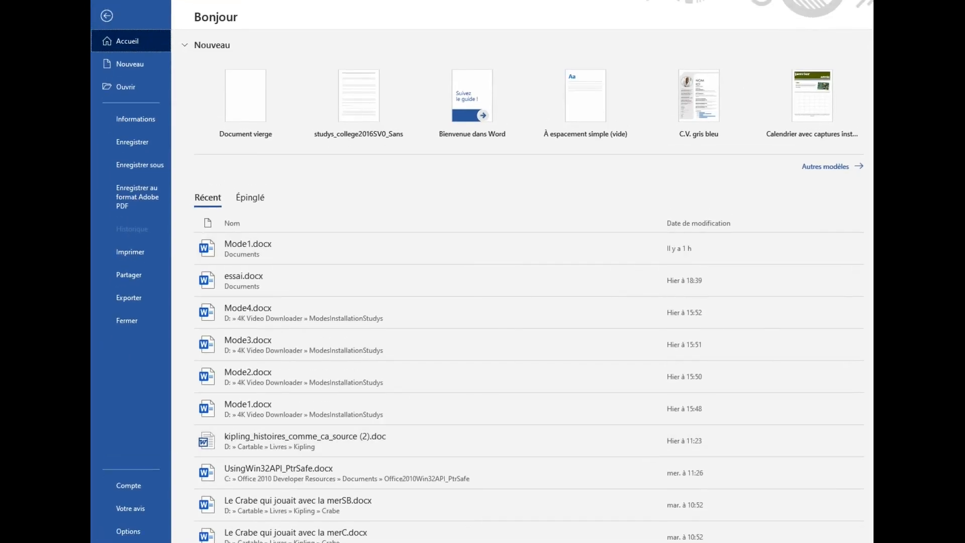
left_click(128, 531)
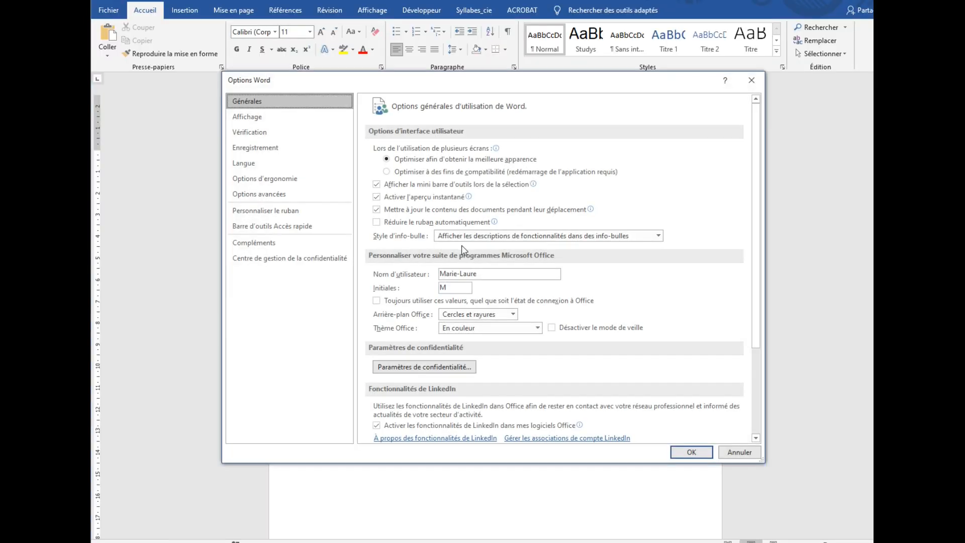
left_click(260, 242)
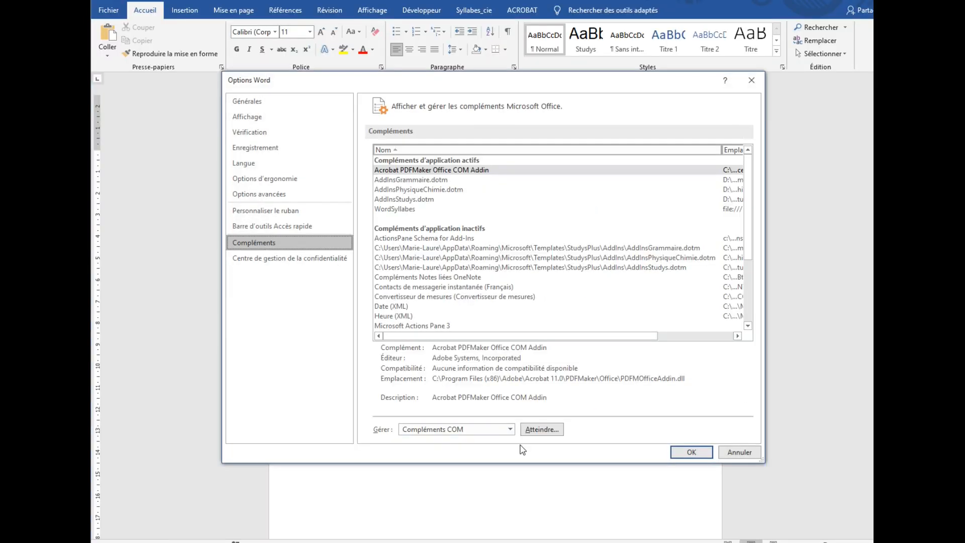
left_click(511, 431)
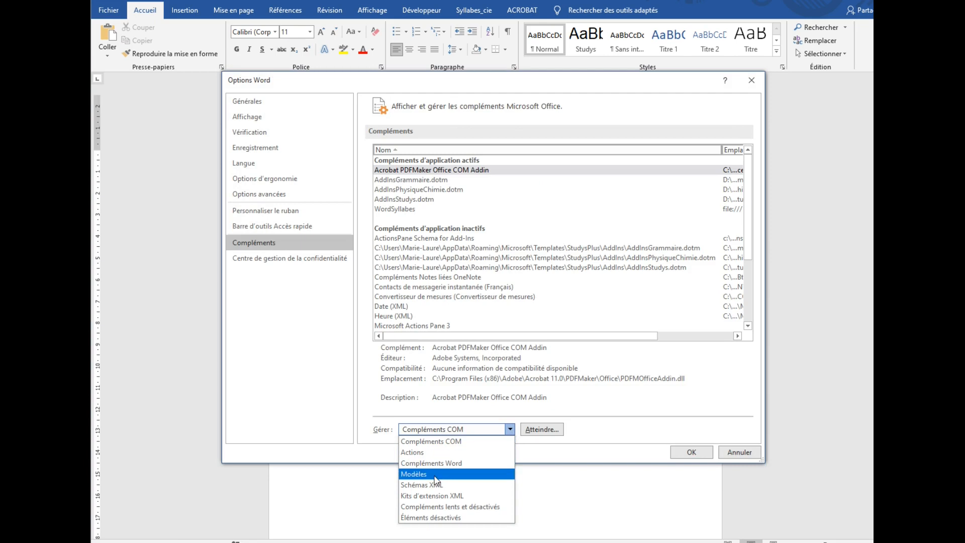
left_click(435, 473)
left_click(542, 429)
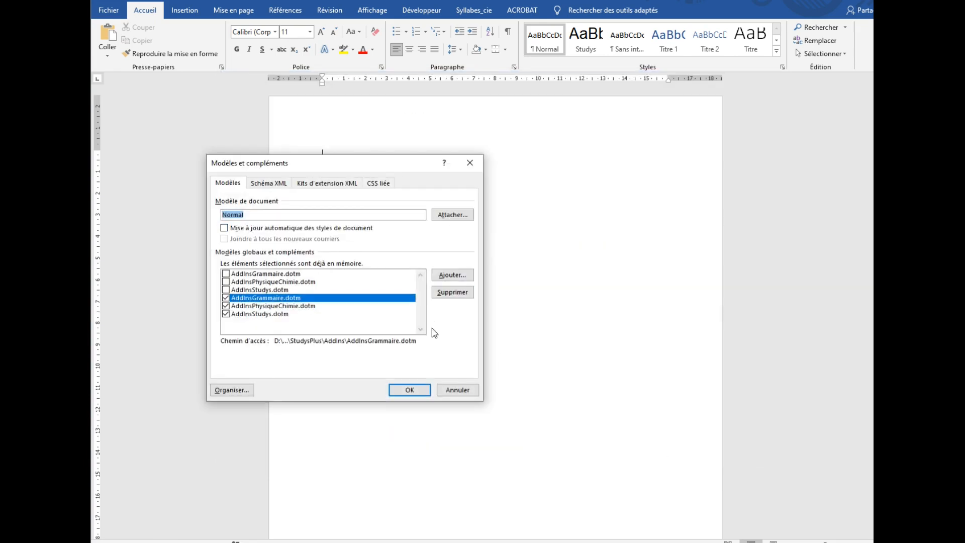
left_click(458, 390)
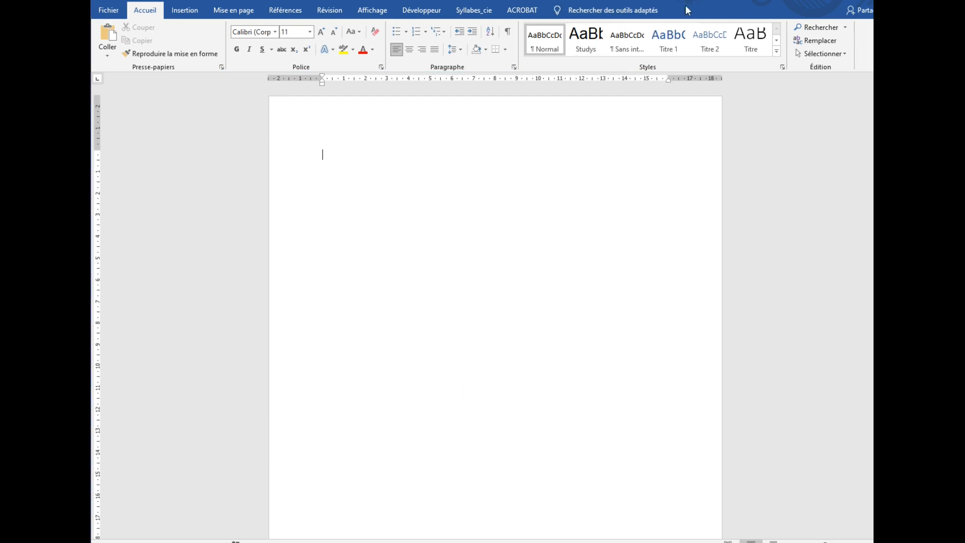
Step: Return to the Studys document and enter three lines of sample text: "Nrgkhgnr", "Hbgrkhnri" and "nhkthnteo"
left_click_drag(771, 11, 778, 120)
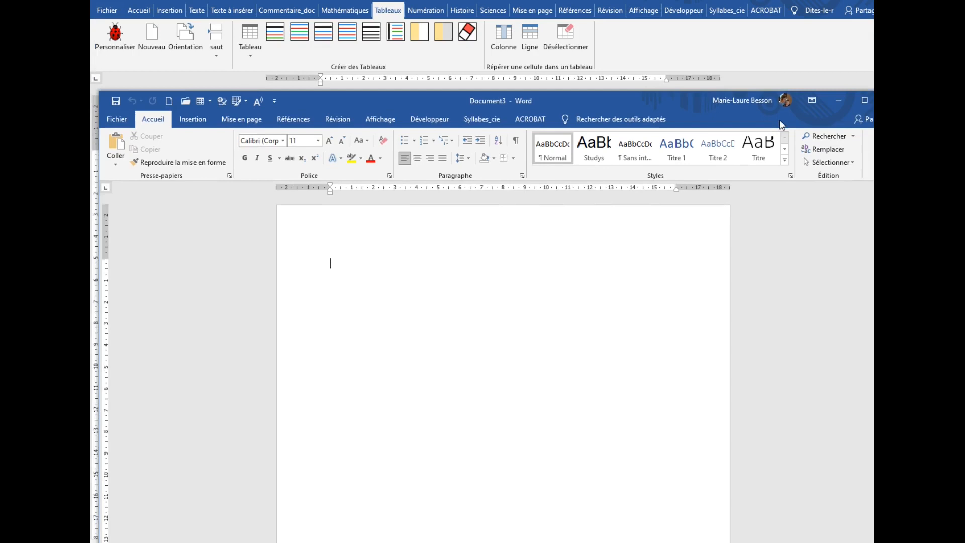
left_click(695, 32)
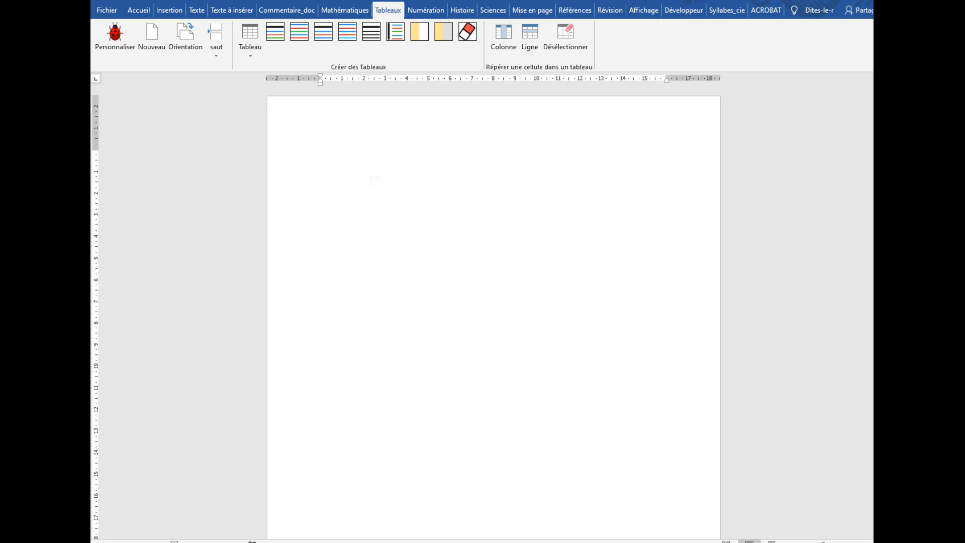
type("nrgkhgnr")
key("Return")
type("hbgrkhnri")
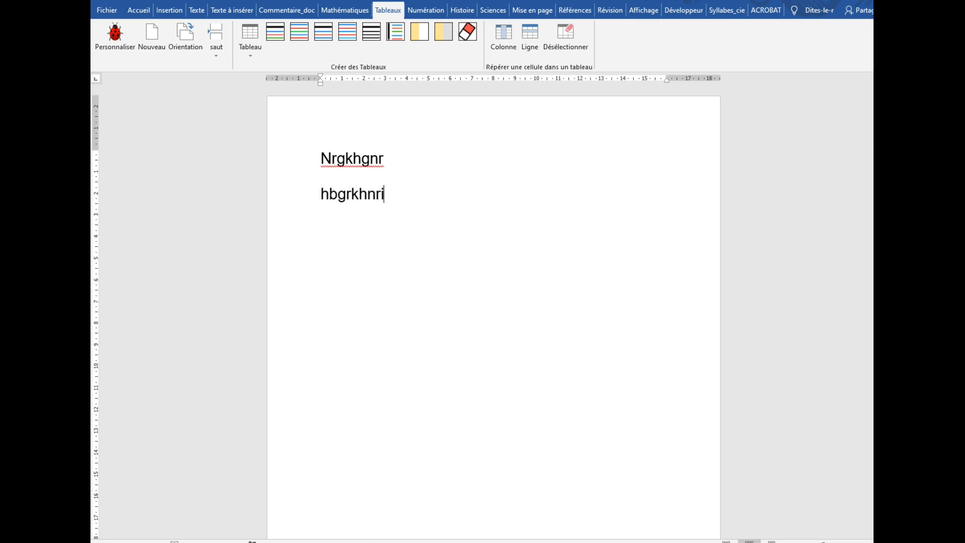
key("Return")
type("nhkthnteo")
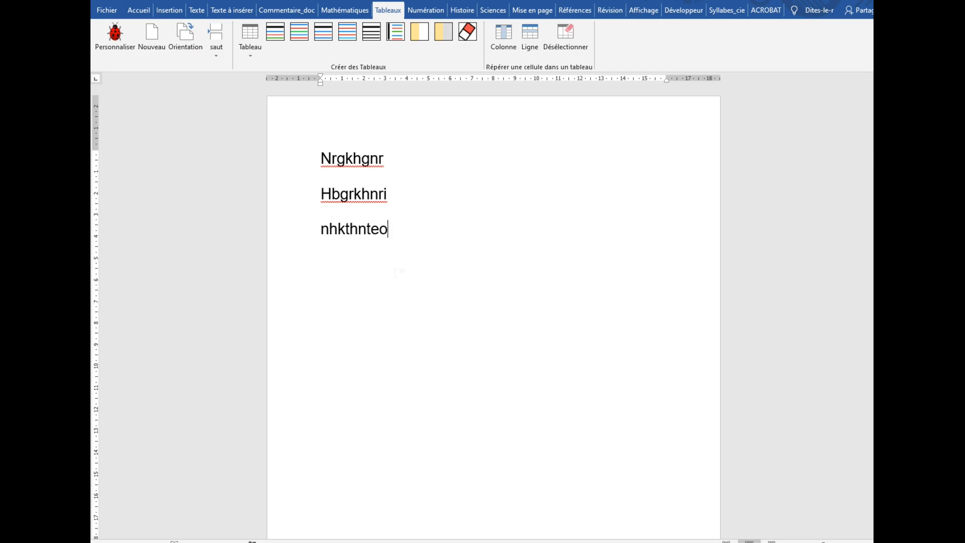
Step: Copy all the sample text from the Studys document and paste it into the blank document
key("ctrl+a")
key("ctrl+c")
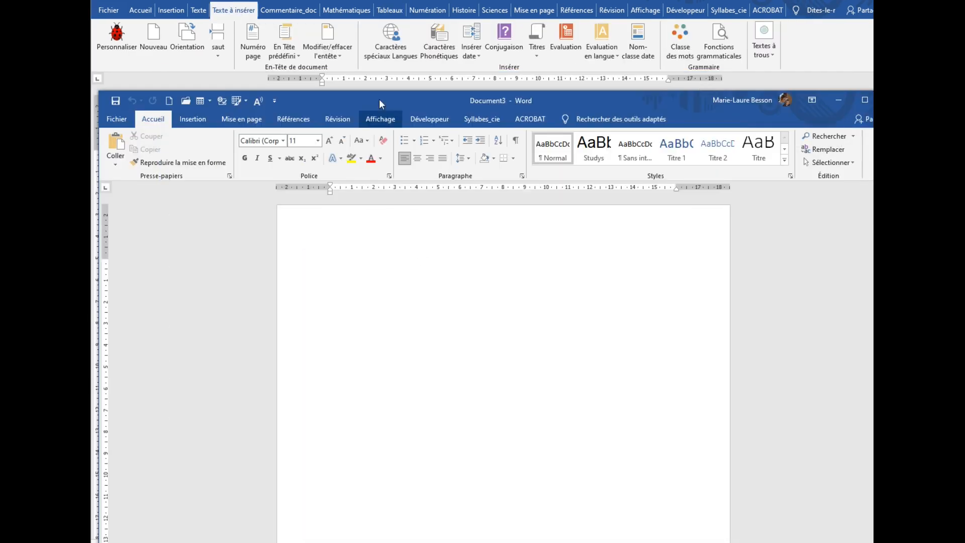
left_click_drag(368, 103, 361, 20)
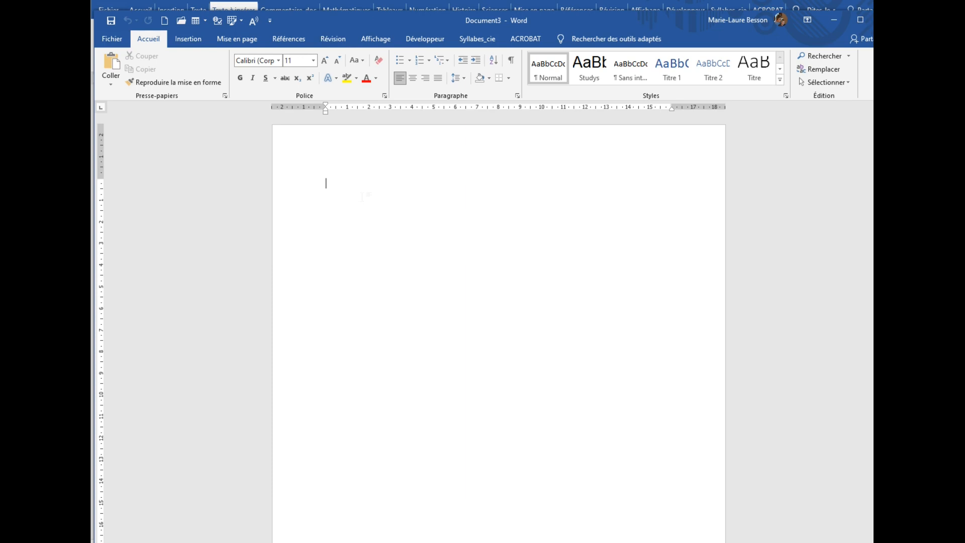
key("ctrl+v")
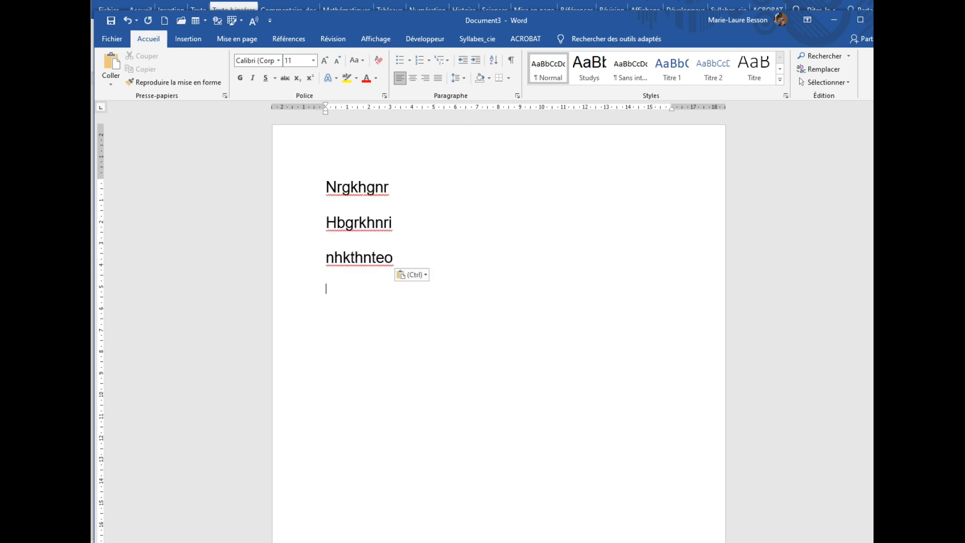